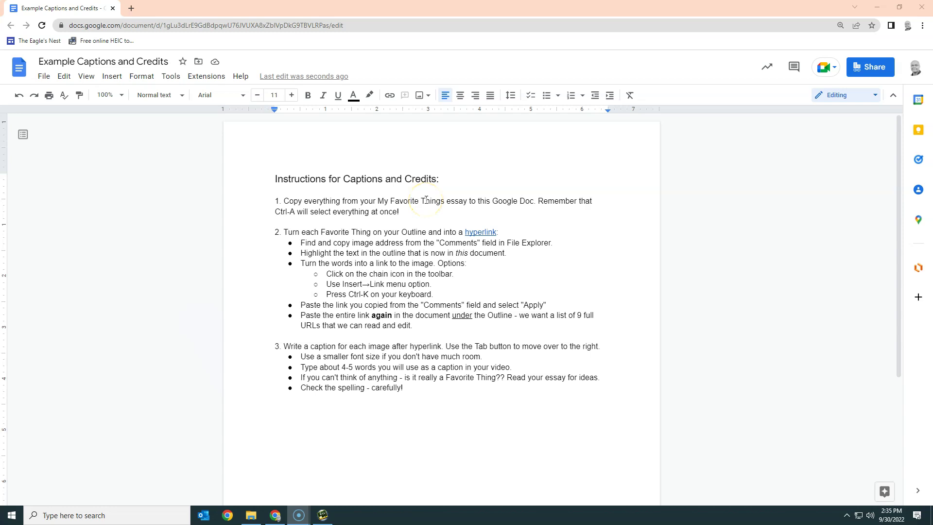
Place the cursor below the instructions, and open the My Favorite Things Word essay from File Explorer's 220815 My Favorite Things - Project Folder
click(279, 418)
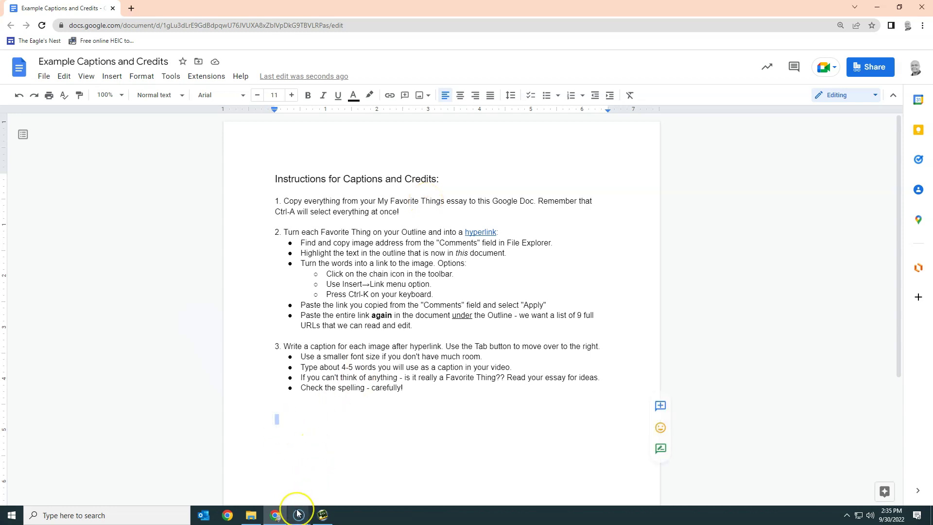
click(274, 516)
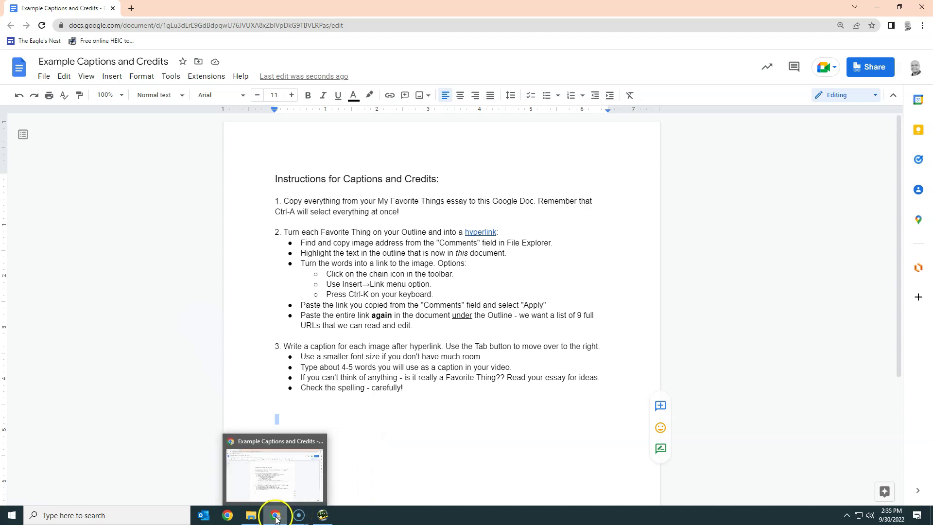
click(251, 516)
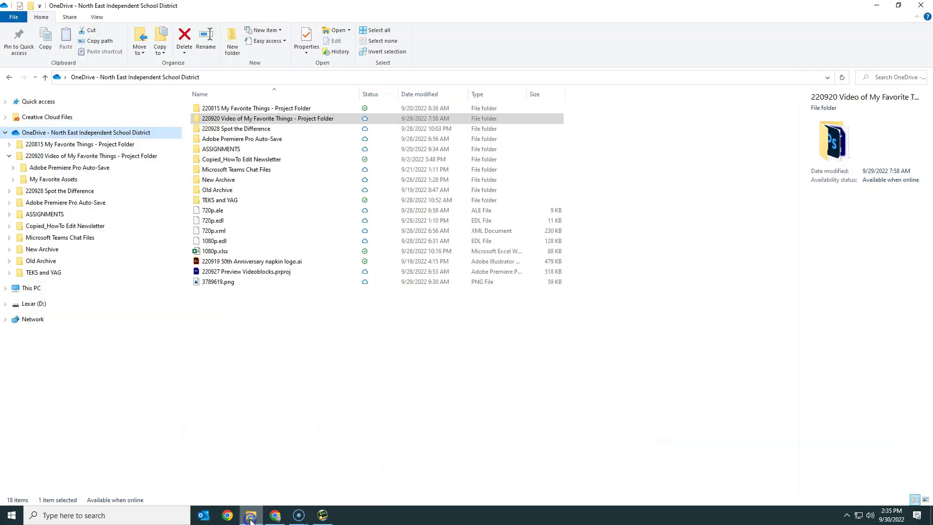
double_click(262, 109)
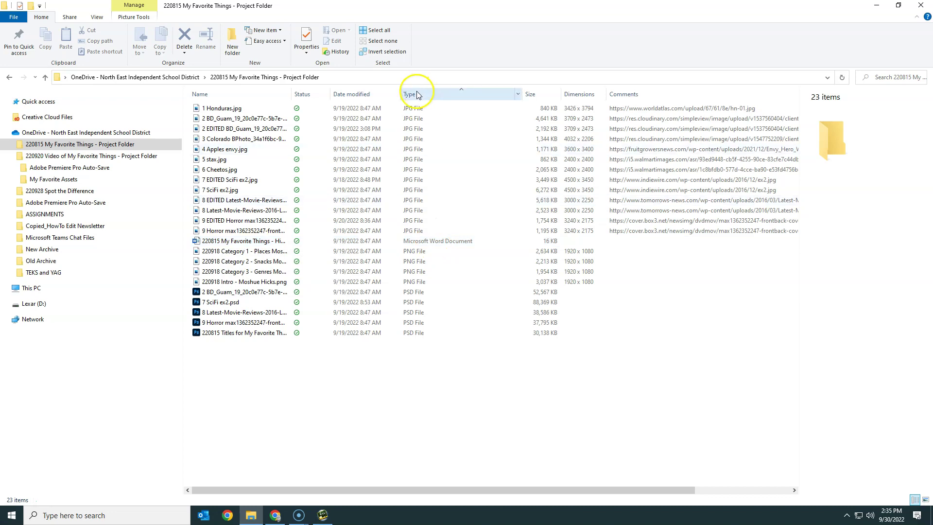
click(430, 245)
double_click(250, 242)
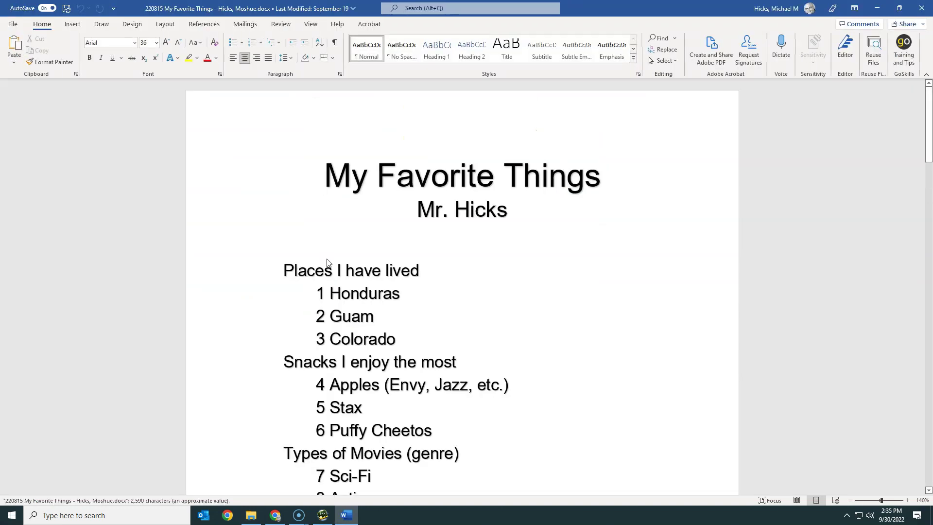
Copy the entire essay from Word and paste it below the instructions in the Example Captions and Credits Google Doc
key(ctrl+a)
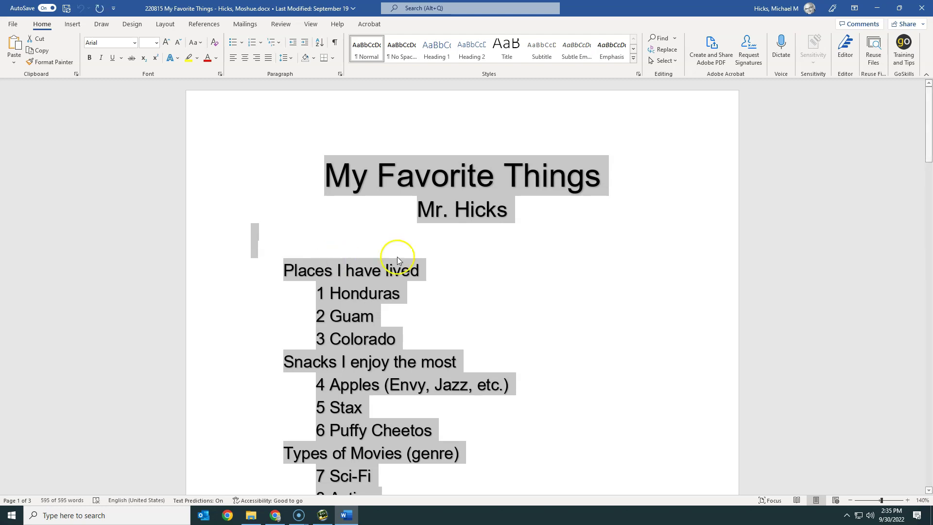
click(277, 518)
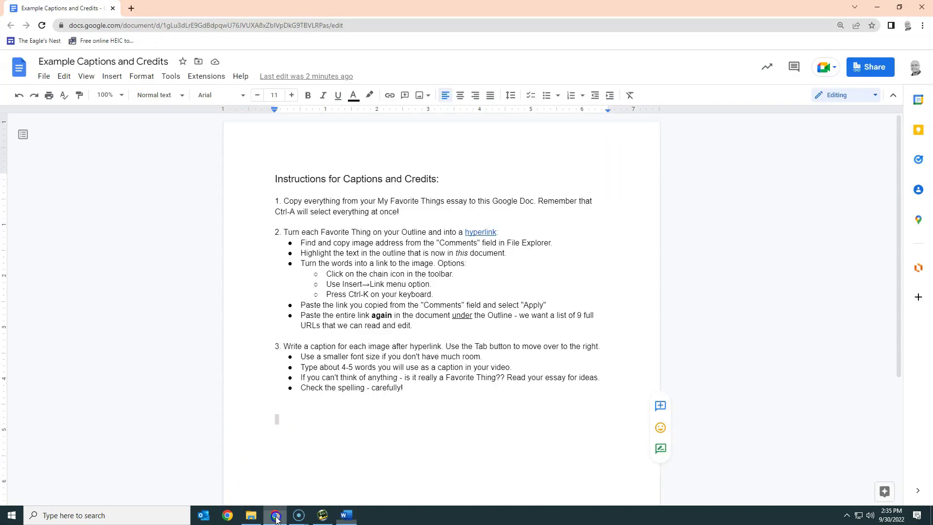
key(ctrl+v)
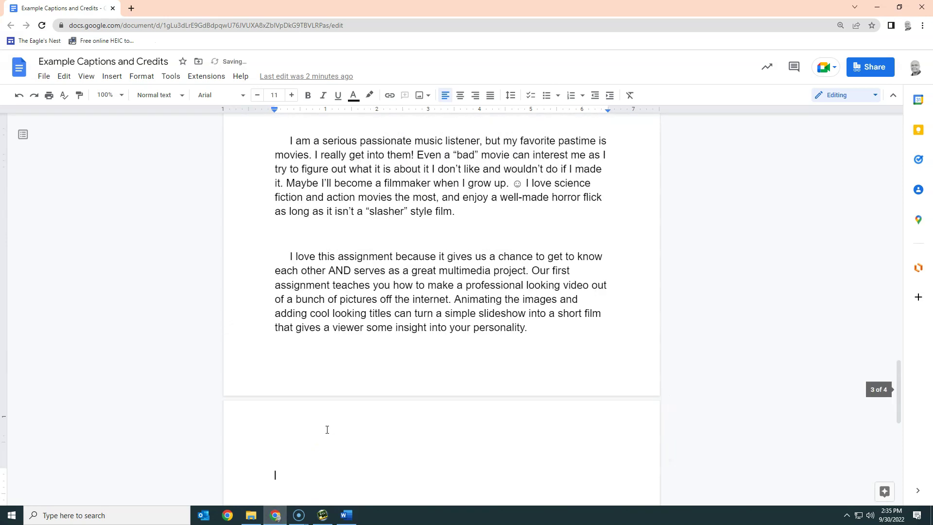
scroll(344, 377, up, 6)
scroll(347, 377, down, 15)
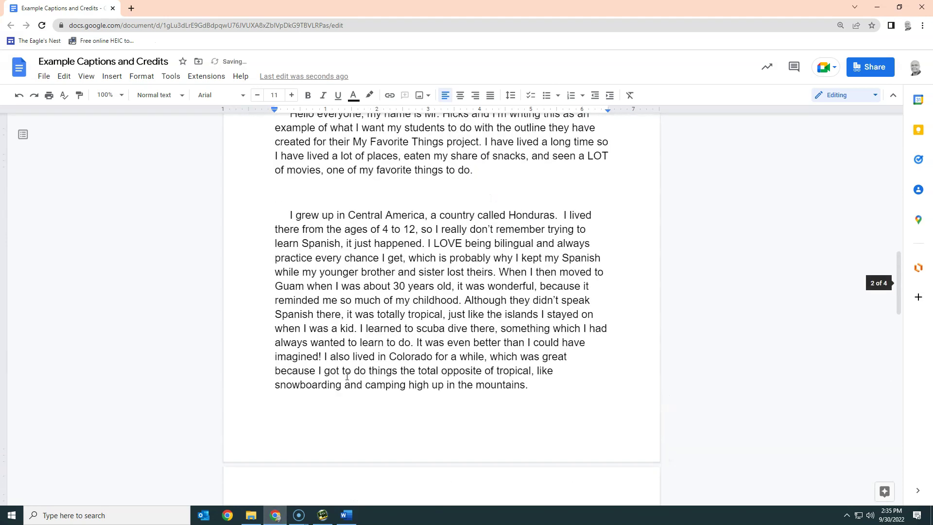
Reduce the font size of the whole pasted outline, from Places I have lived through 9 Horror (not slasher), to 15
drag(301, 180, 456, 333)
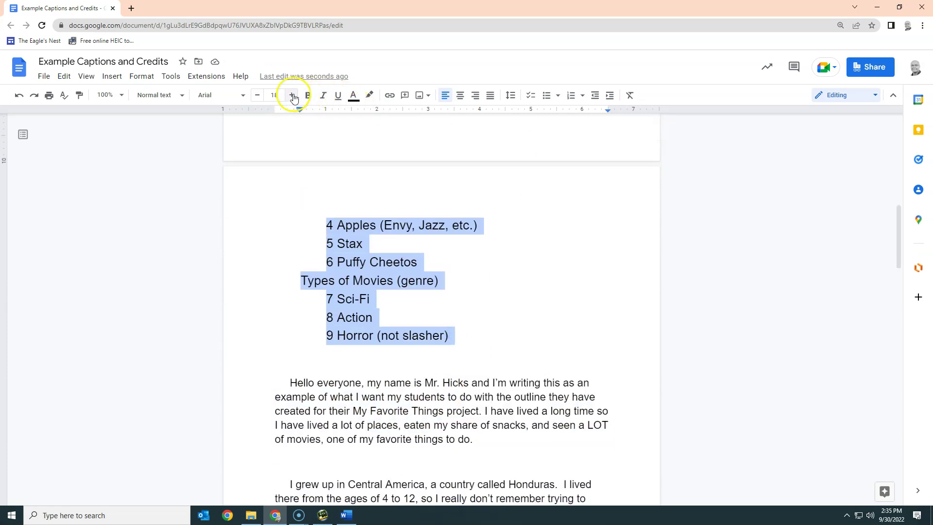
click(259, 95)
click(259, 95)
click(259, 95)
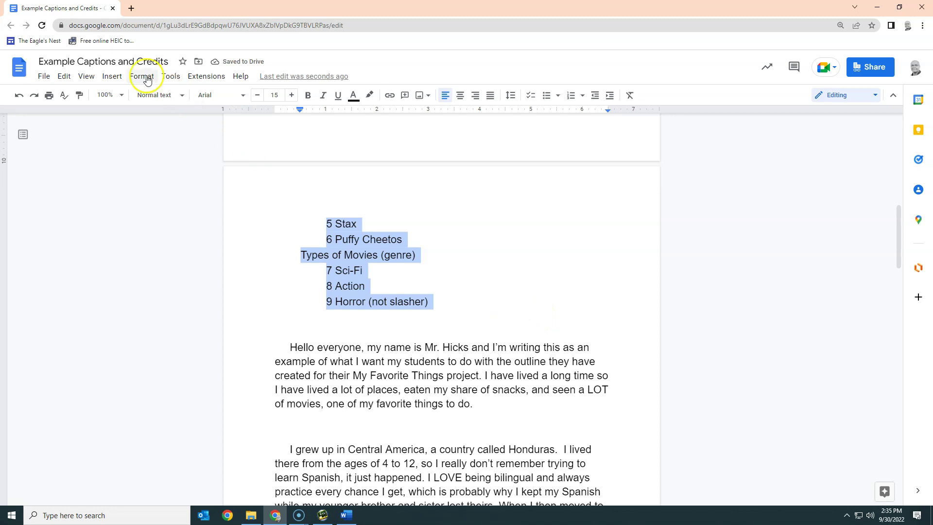
Set the left and right page margins of the selected outline to 0.5 inches
click(44, 76)
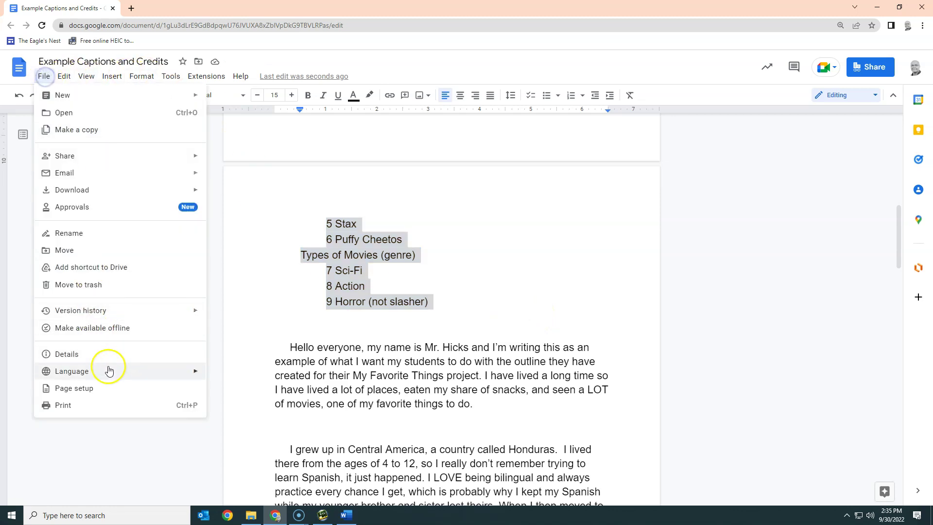
click(107, 391)
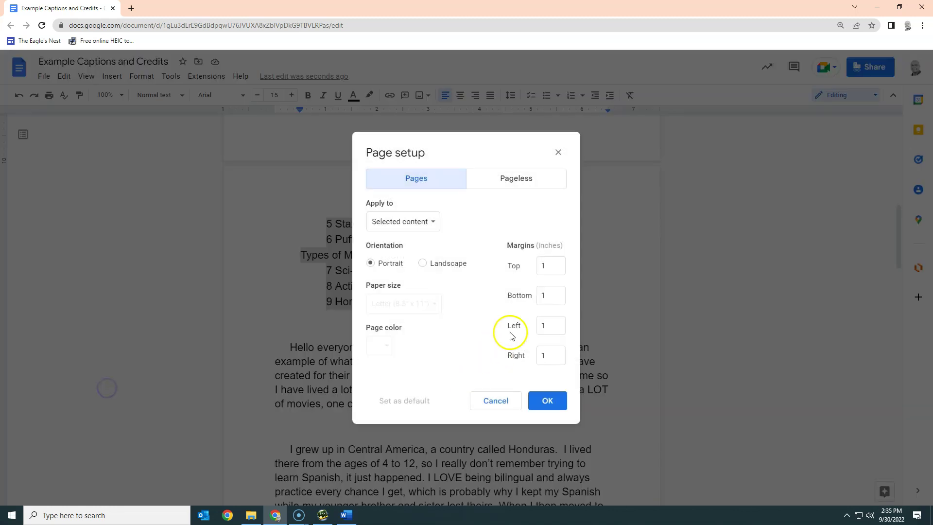
click(546, 327)
click(542, 401)
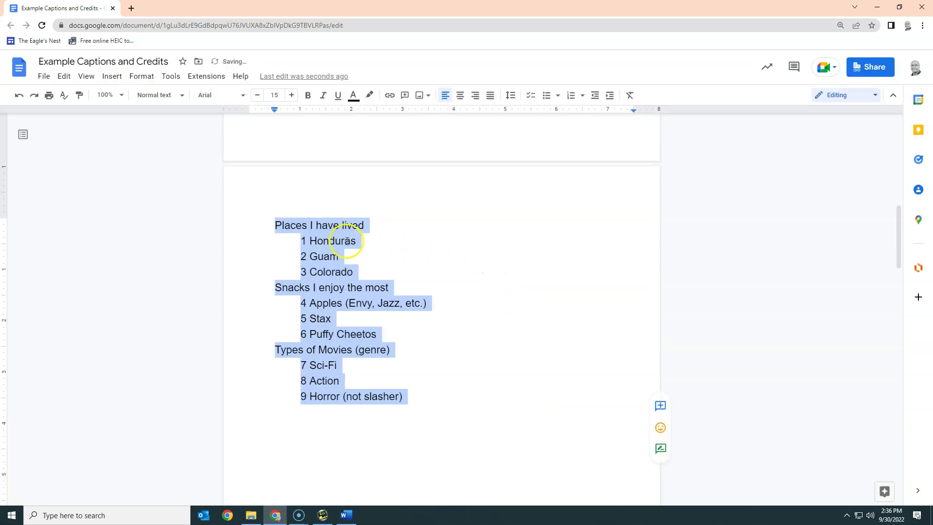
click(347, 241)
drag(309, 241, 345, 242)
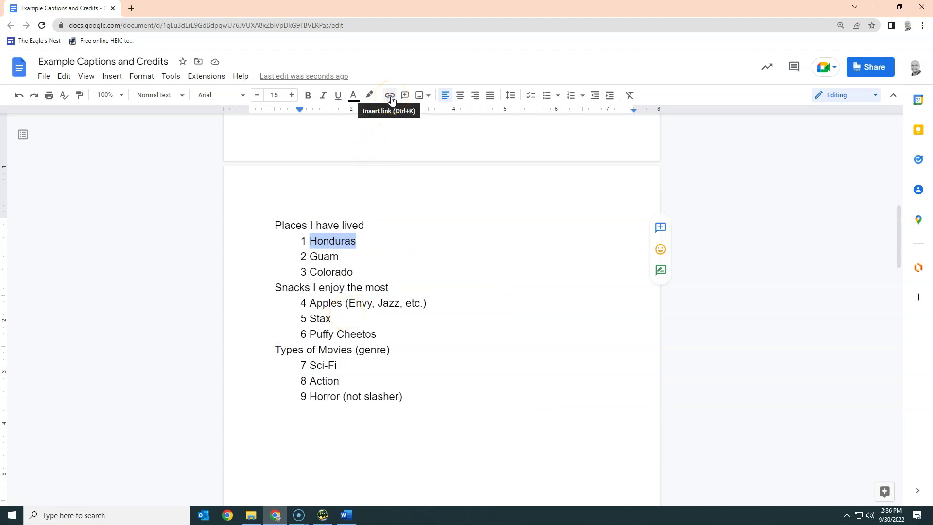
click(112, 77)
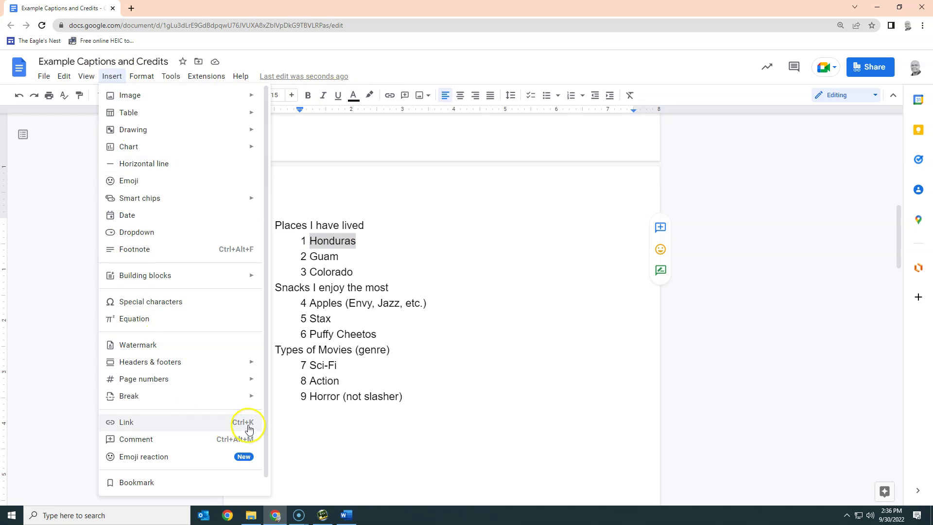
click(413, 228)
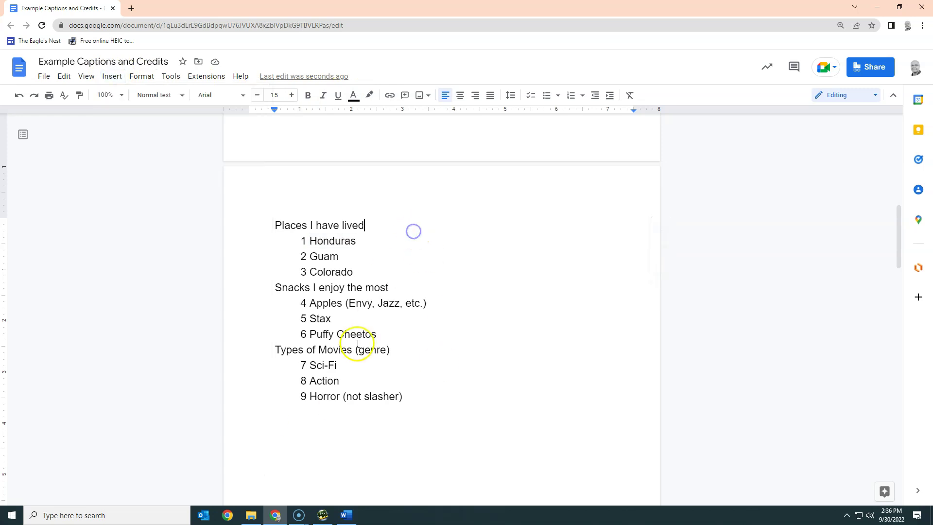
click(312, 241)
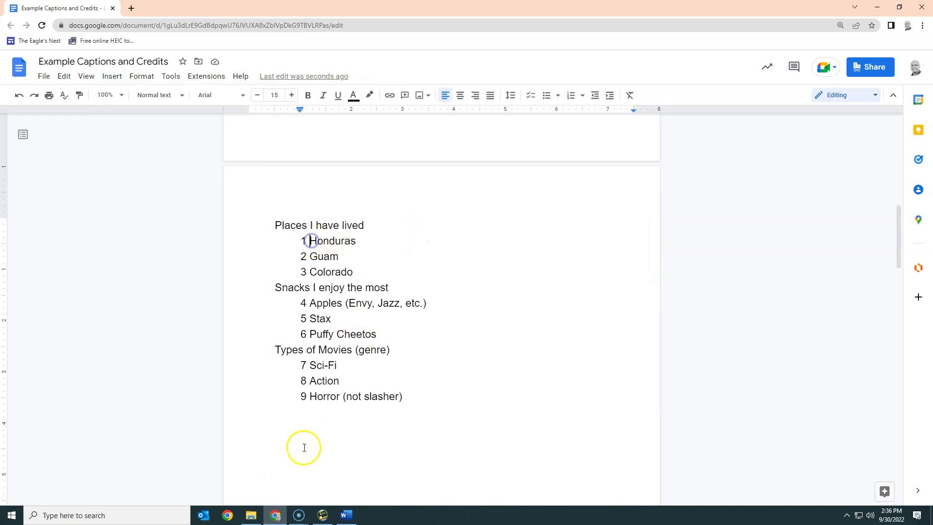
Switch to File Explorer, open the My Favorite Assets folder and select 1 Honduras.jpg
click(251, 519)
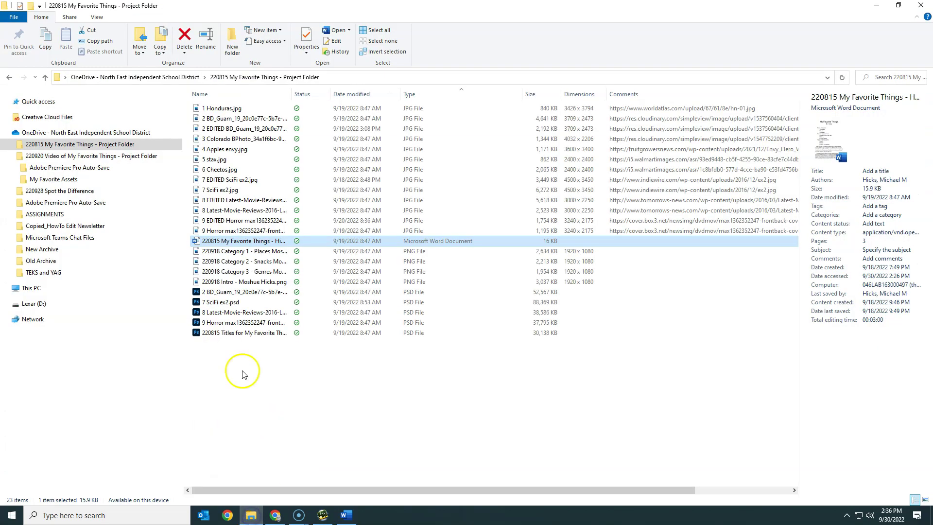
click(45, 180)
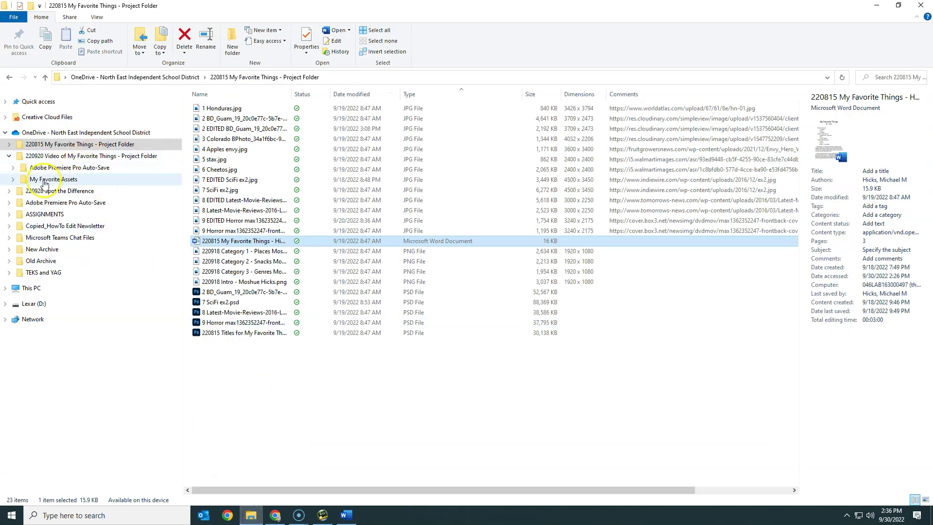
click(685, 107)
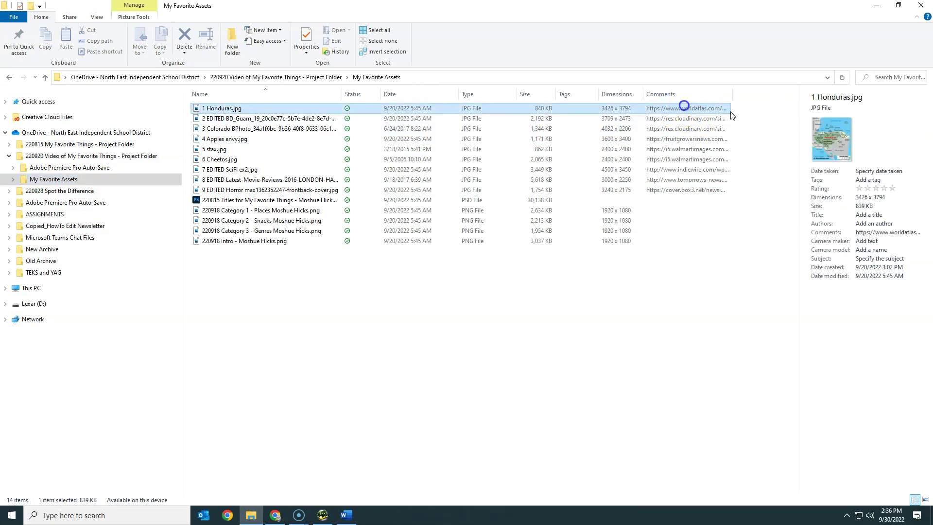
Shrink the File Explorer and browser windows and arrange them side by side
click(898, 5)
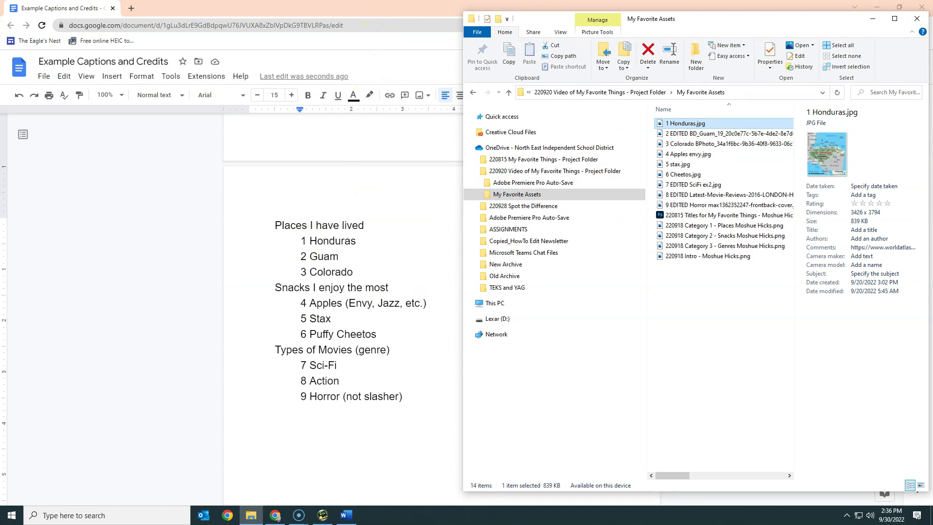
click(612, 8)
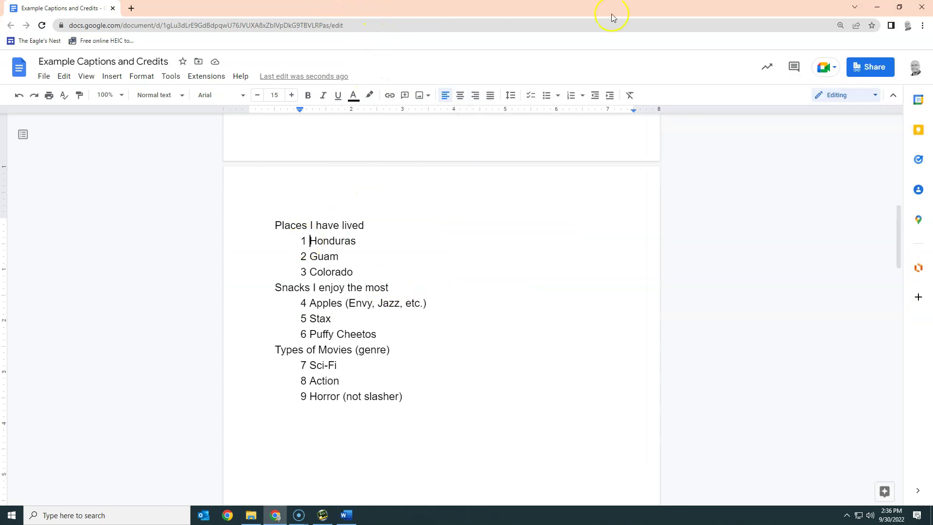
click(900, 8)
drag(708, 28, 718, 27)
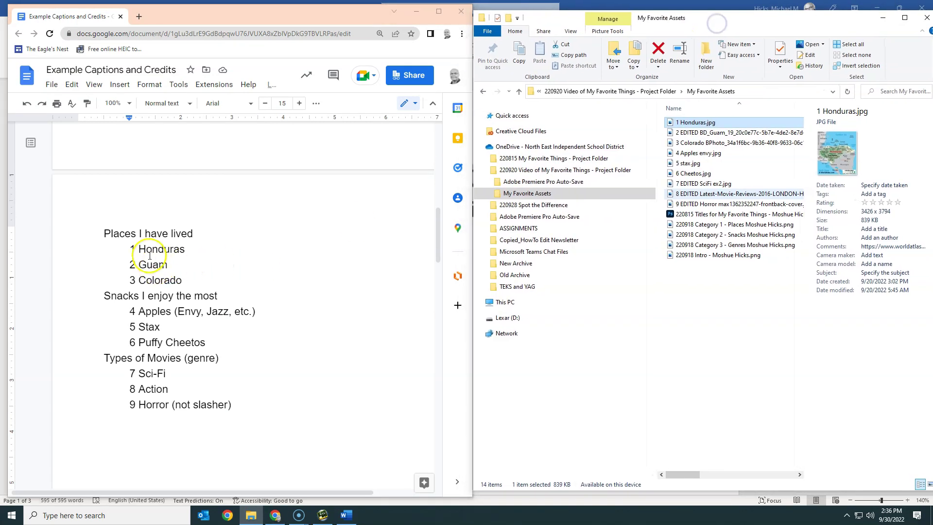
Copy the image address from the comments of 1 Honduras.jpg and link the outline word Honduras to it
click(881, 247)
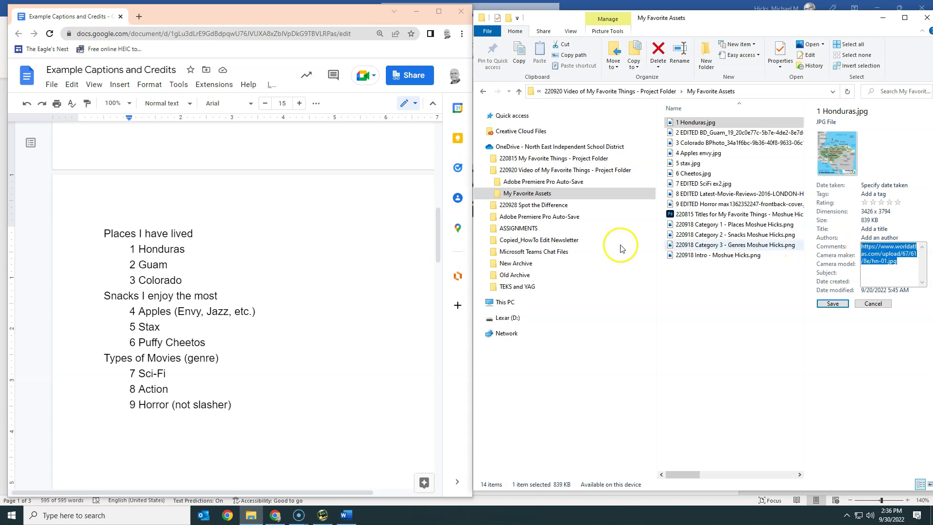
click(144, 249)
drag(142, 249, 177, 249)
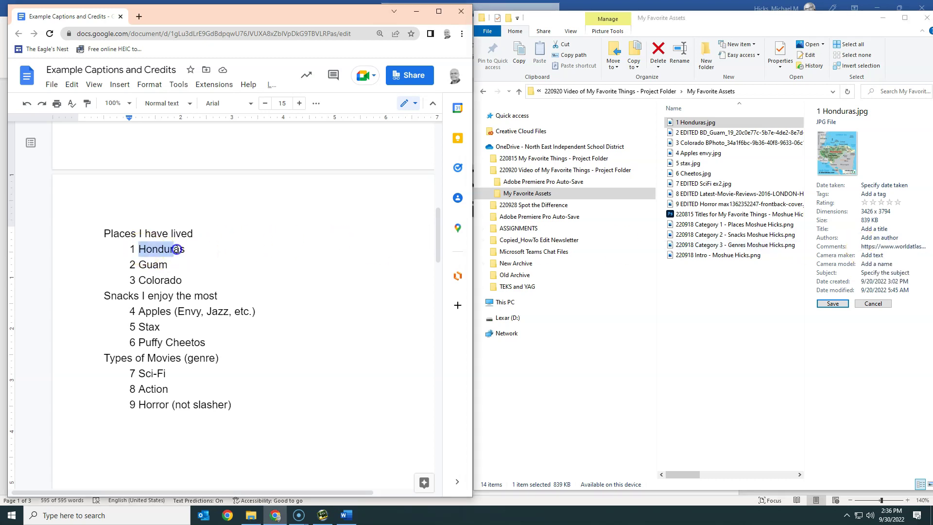
key(ctrl+k)
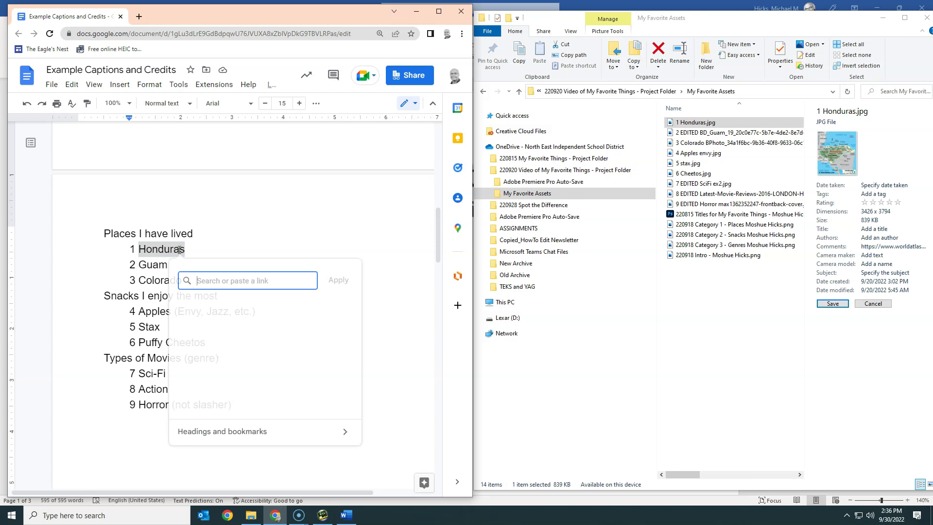
click(217, 280)
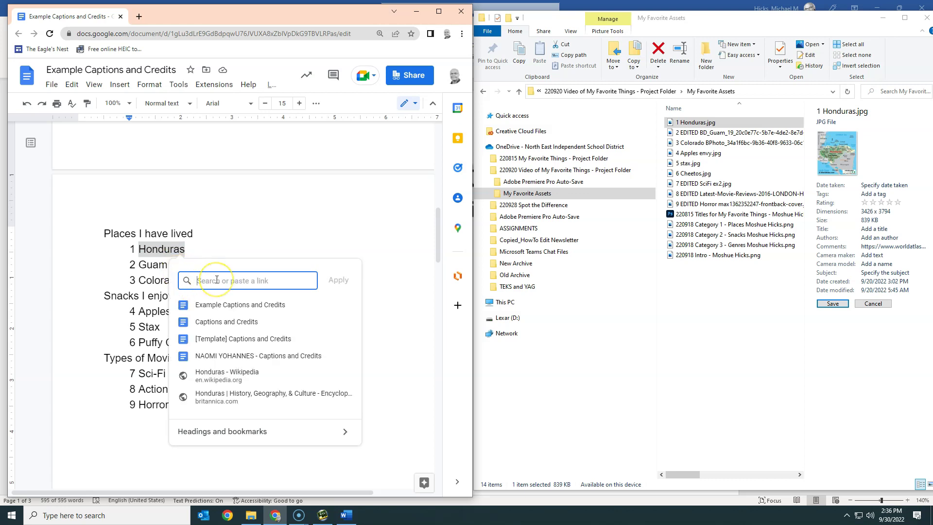
text(https://www.worldatlas.com/upload/67/61/8e/hn-01.jpg)
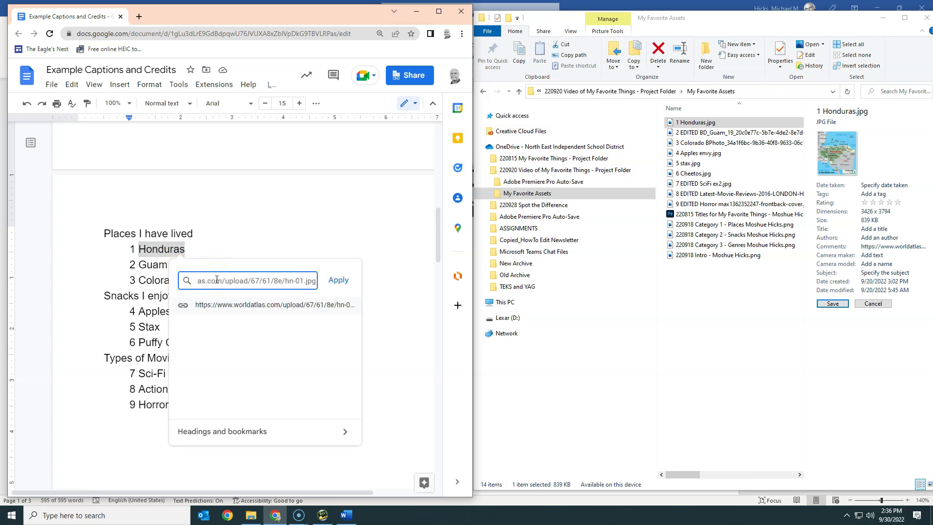
key(Return)
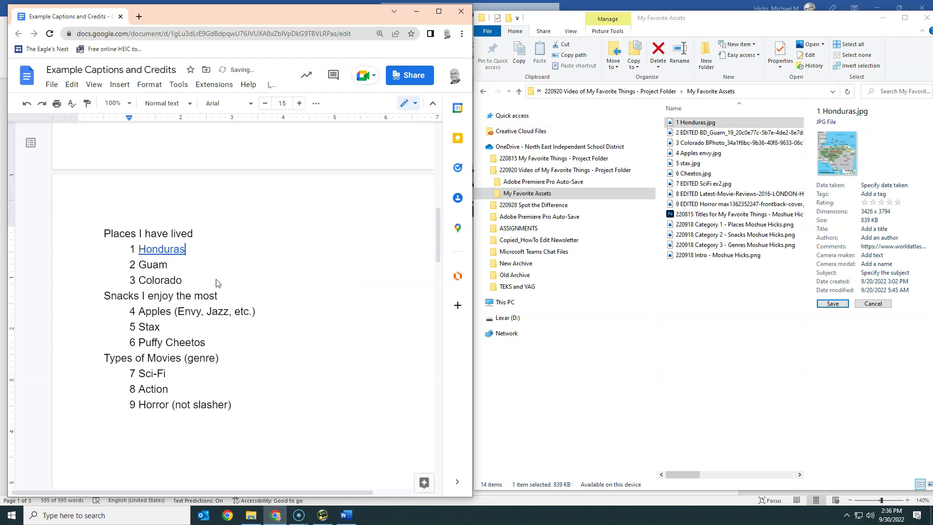
click(115, 435)
text(https://www.worldatlas.com/upload/67/61/8e/hn-01.jpg)
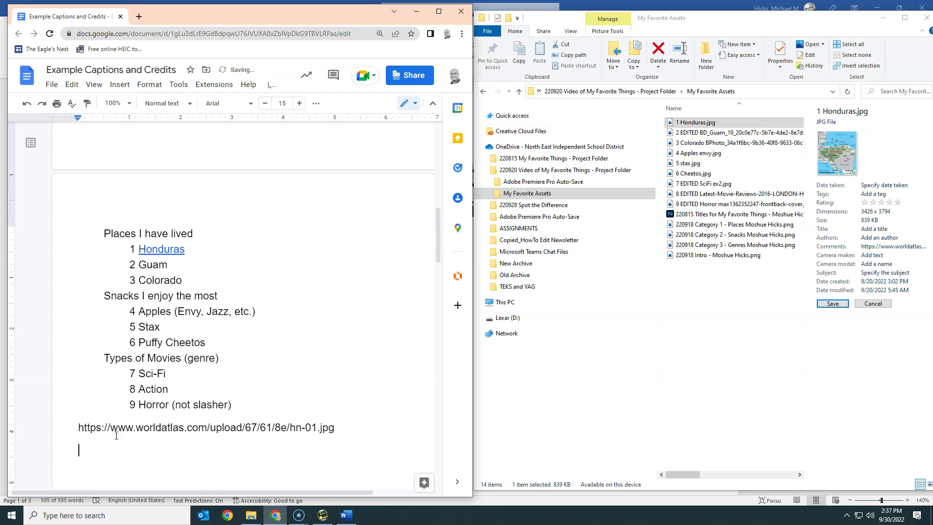
click(227, 434)
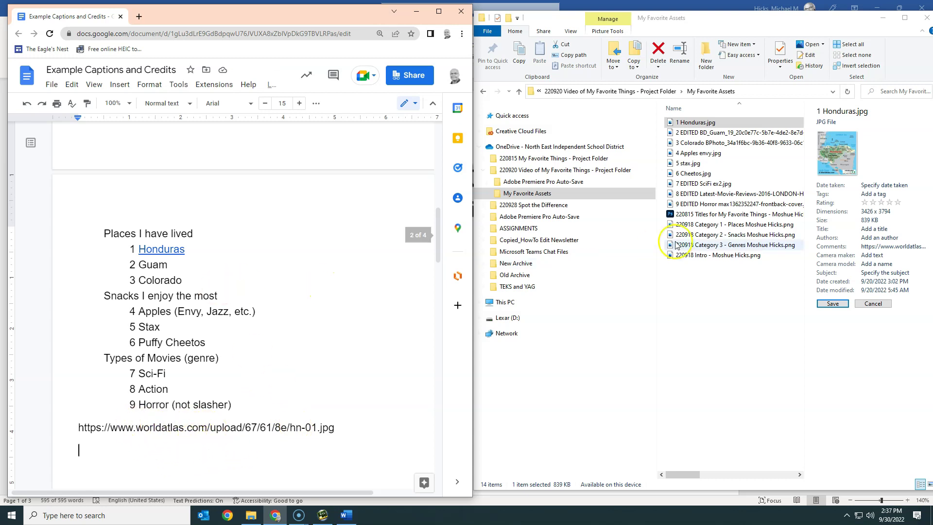
Copy the image address from the comments of the 2 EDITED BD_Guam file and link the outline word Guam to it
click(769, 136)
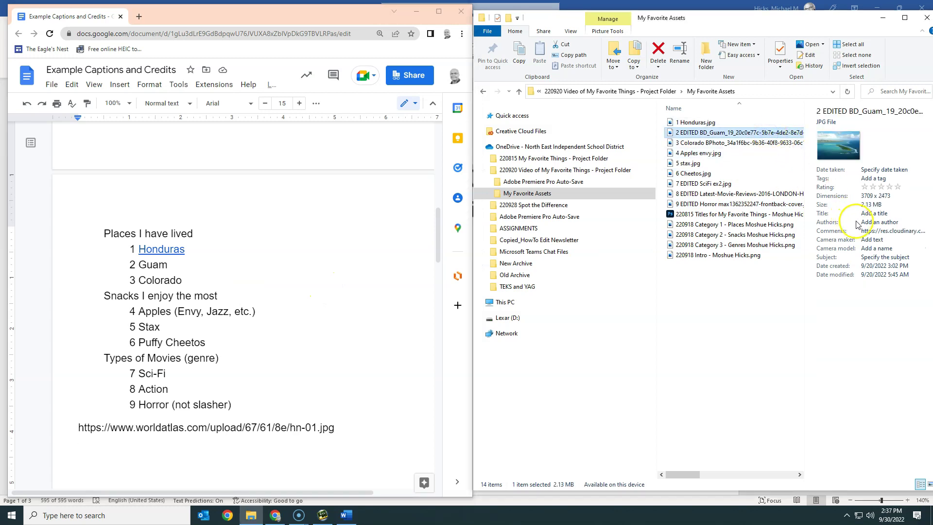
click(869, 231)
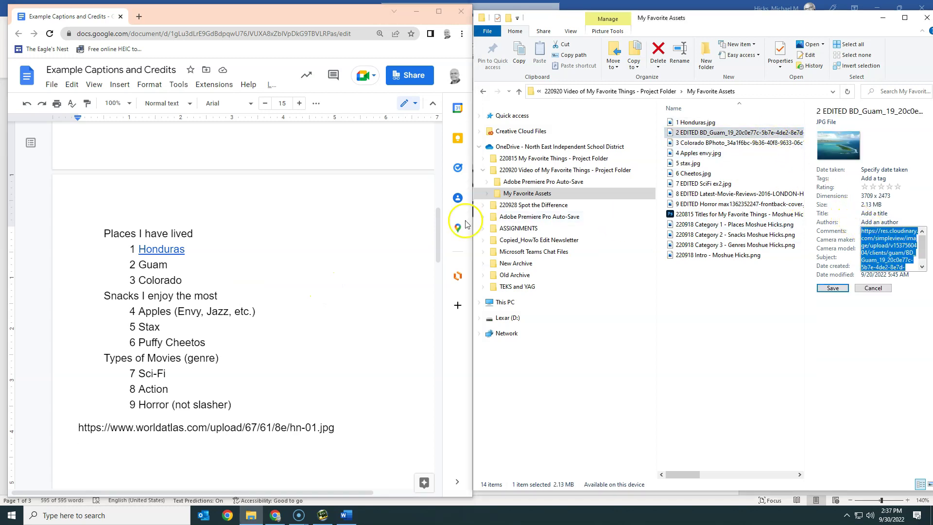
drag(138, 265, 165, 266)
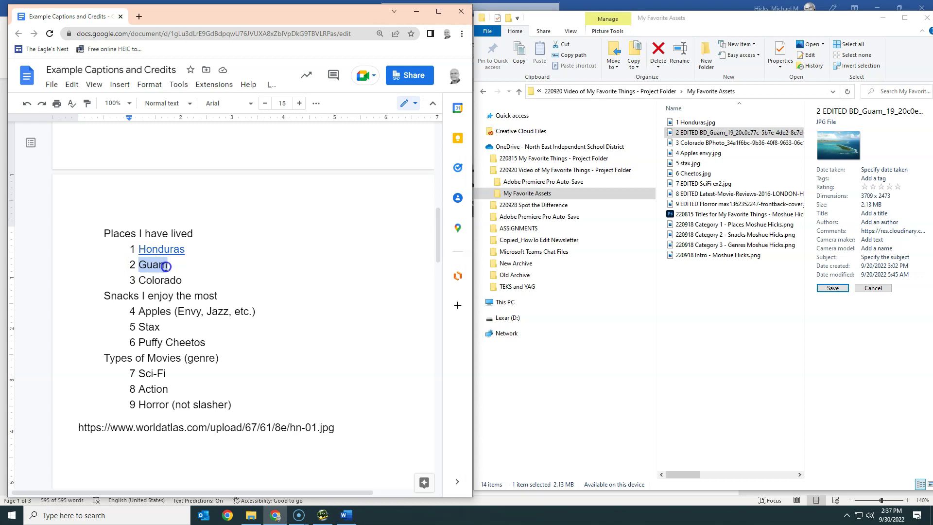
key(ctrl+k)
key(ctrl+v)
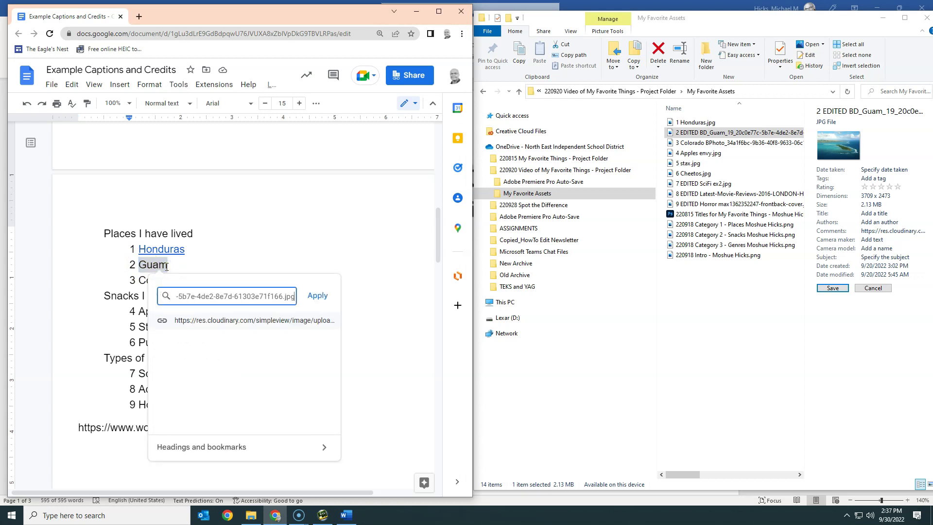
key(Return)
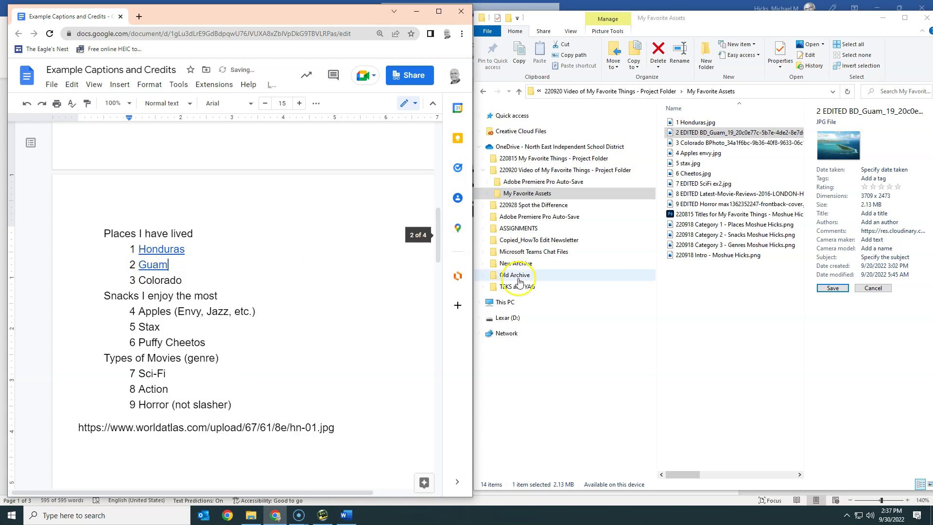
Copy the image address from the comments of the 3 Colorado BPhoto file and link the outline word Colorado to it
click(690, 143)
click(907, 225)
click(907, 225)
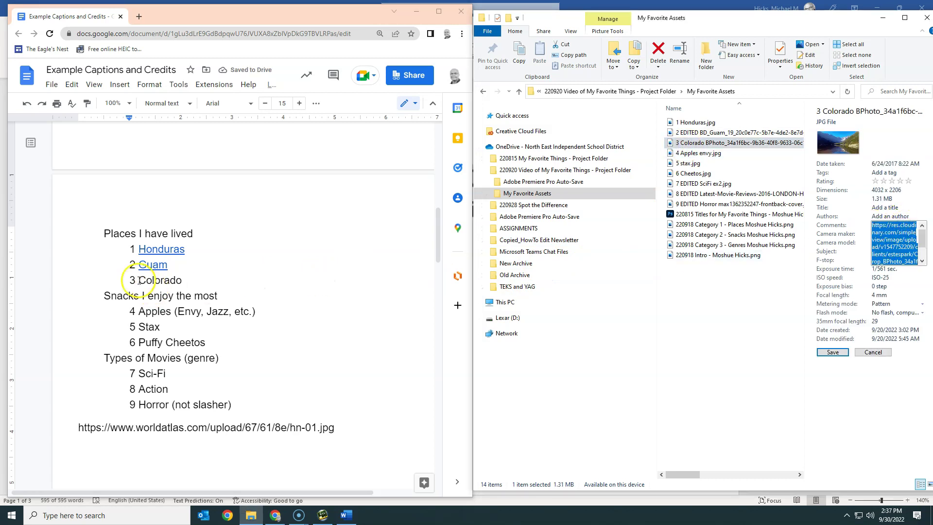
drag(139, 281, 183, 278)
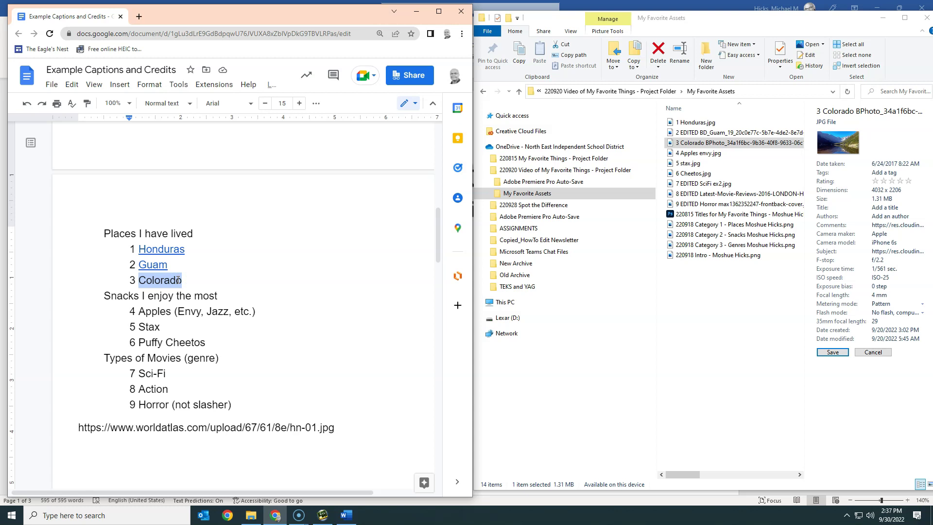
key(ctrl+k)
key(ctrl+v)
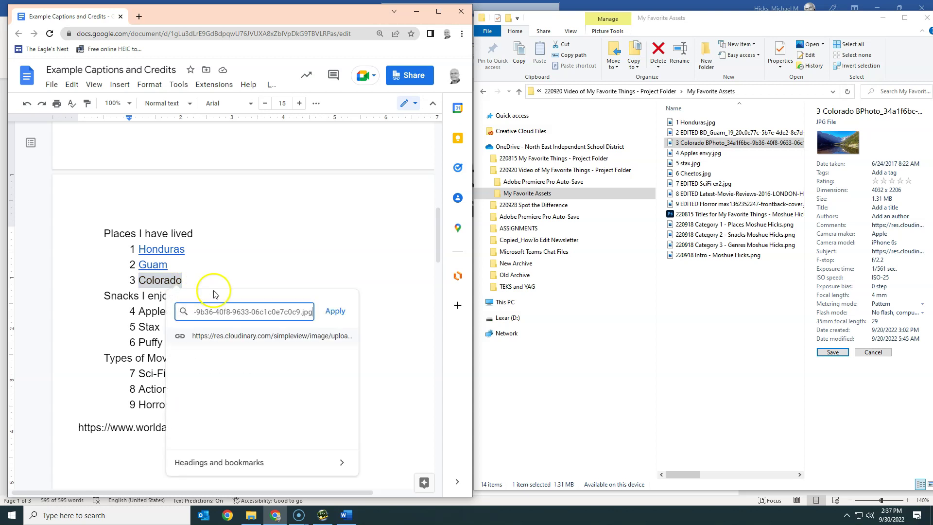
click(342, 314)
Paste the full Colorado image URL beneath the Honduras URL, leaving one blank line between them
scroll(204, 418, down, 2)
click(130, 374)
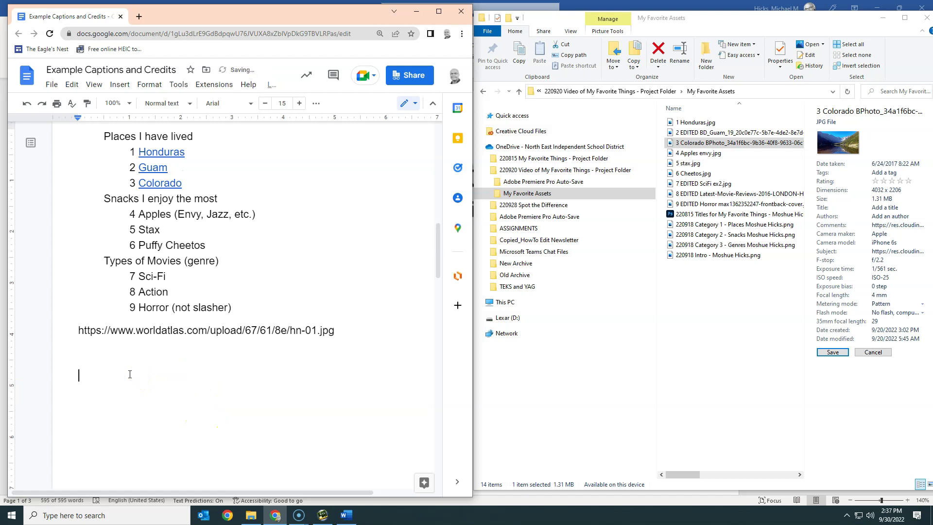
key(ctrl+v)
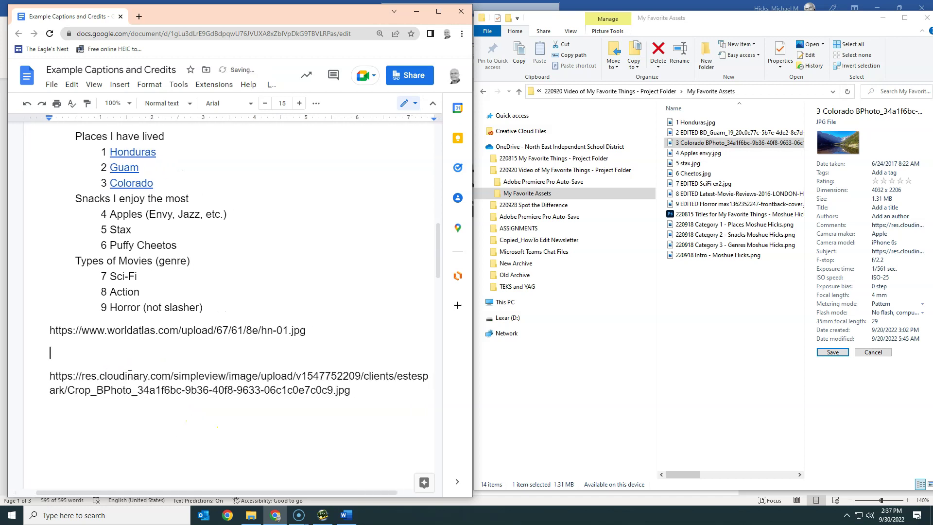
Open the image linked from the outline word Guam, copy its image address and return to the document
click(130, 171)
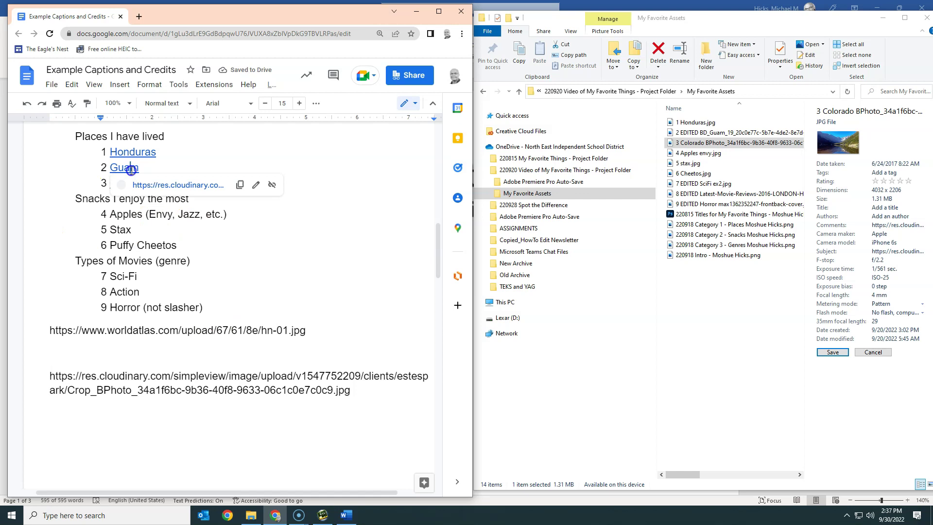
click(164, 184)
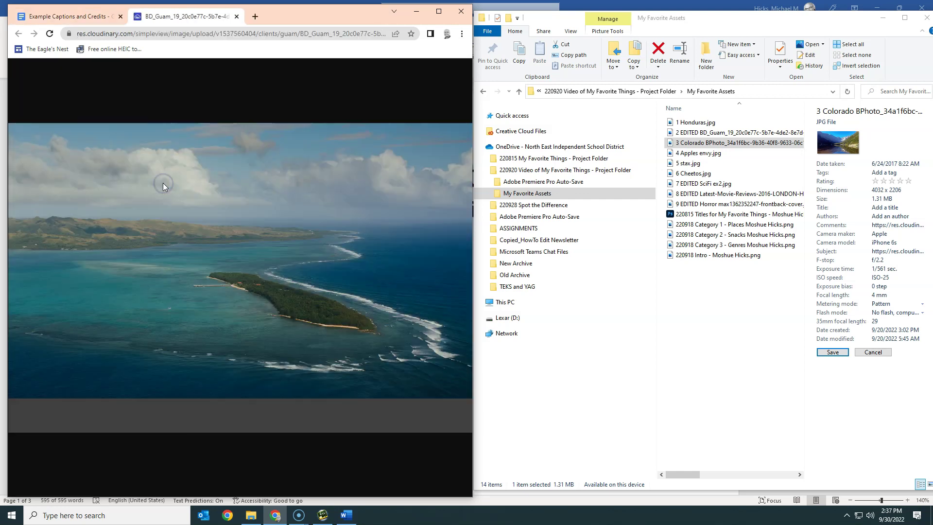
right_click(240, 234)
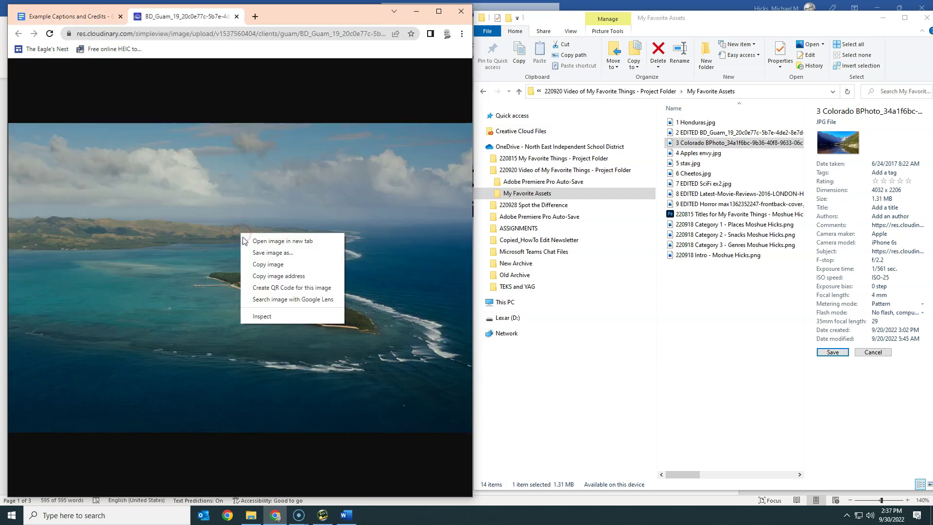
click(271, 275)
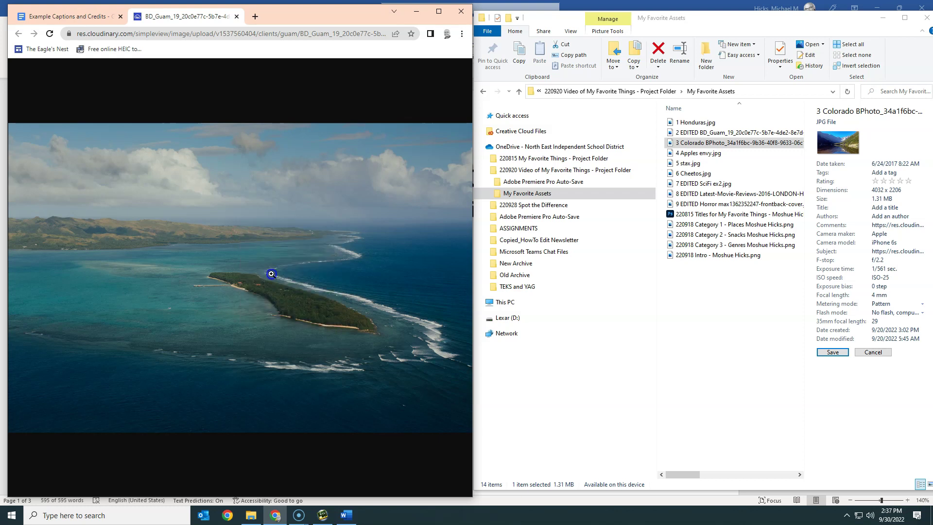
click(89, 16)
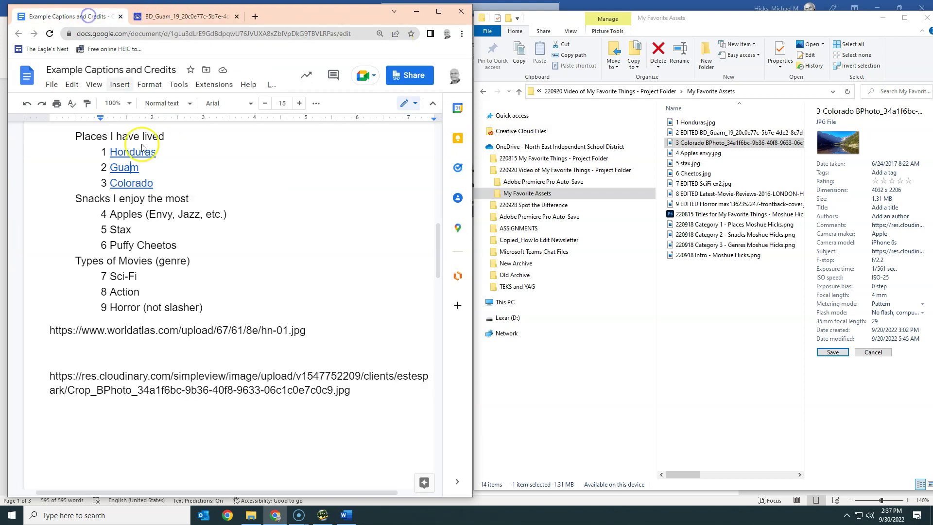
Copy the link from the outline word Guam and paste the full URL on the blank line between the Honduras and Colorado URLs
click(128, 167)
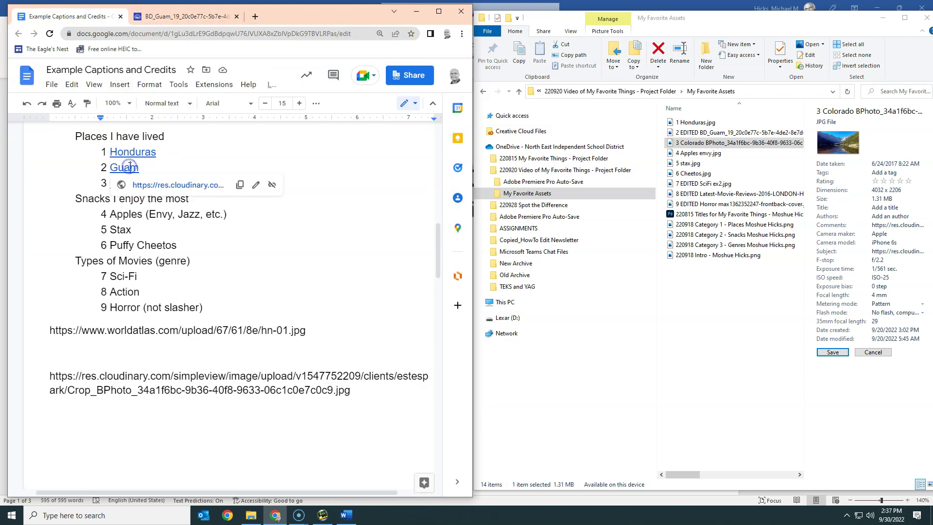
click(241, 185)
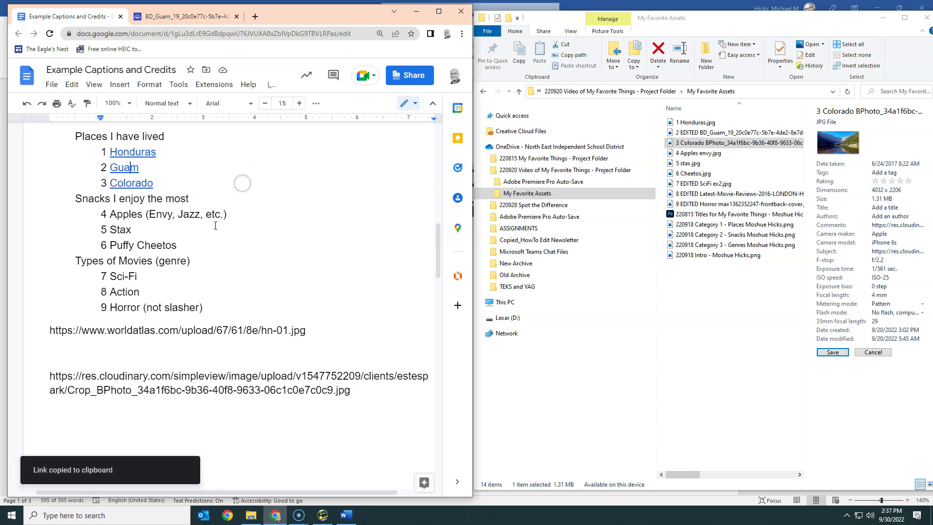
click(88, 350)
key(ctrl+v)
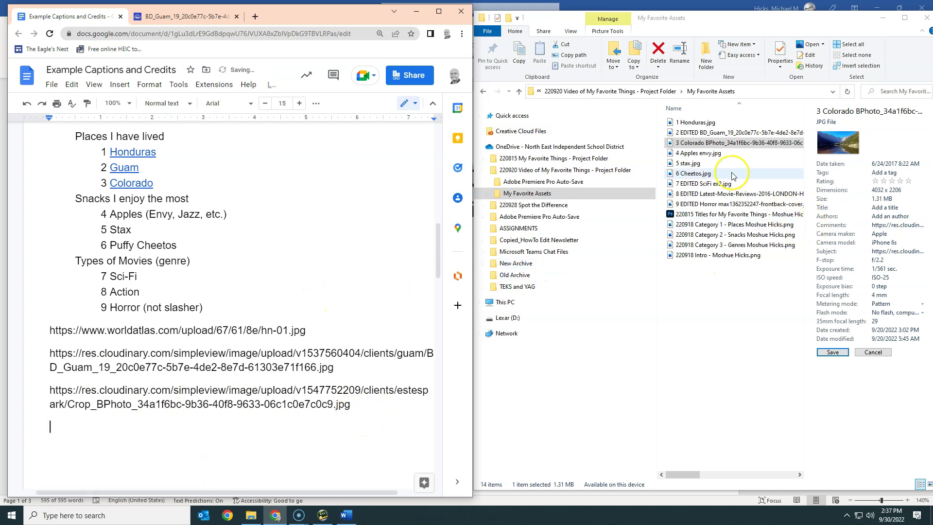
Copy the image address from the comments of 4 Apples envy.jpg and link the outline word Apples to it
click(712, 153)
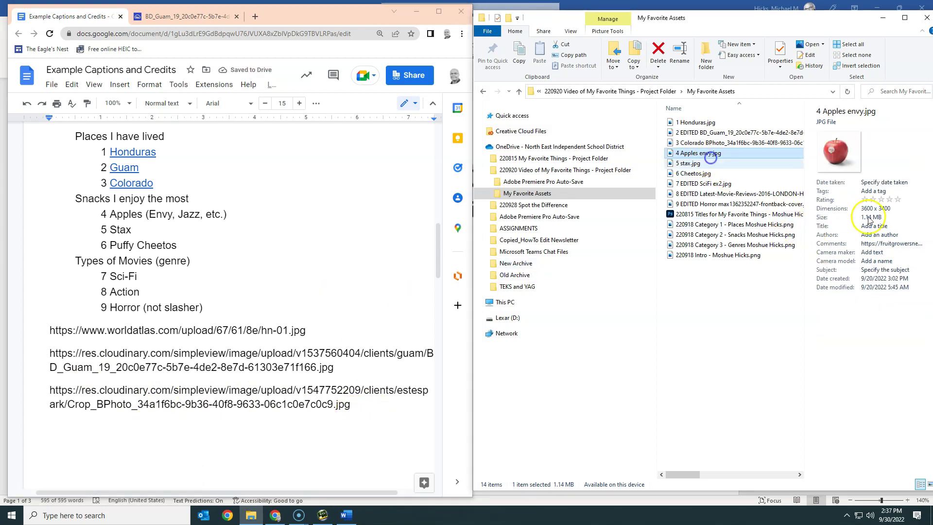
click(883, 244)
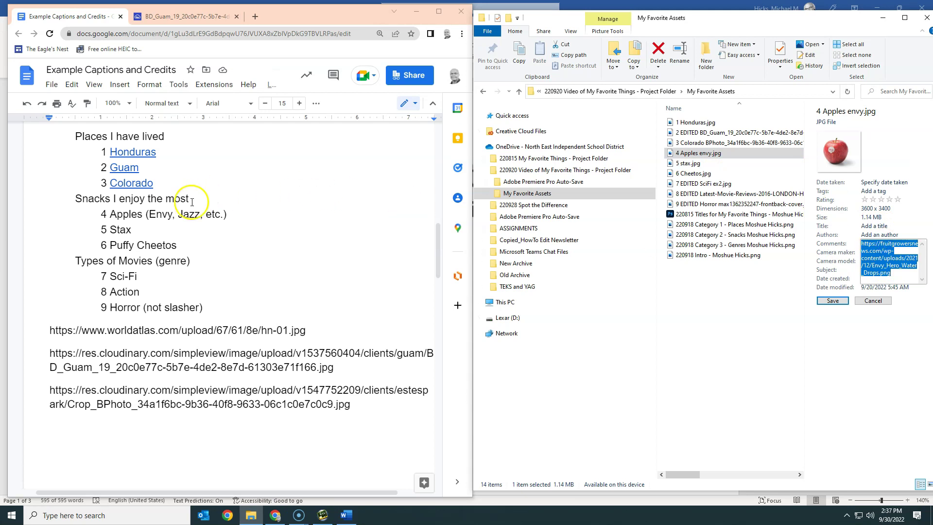
click(111, 217)
drag(111, 218, 140, 217)
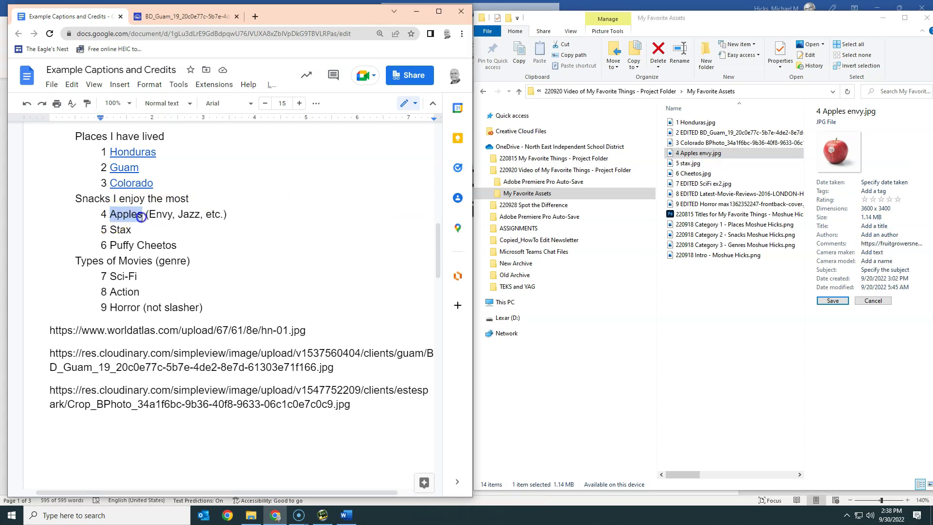
key(ctrl+k)
key(ctrl+v)
key(Return)
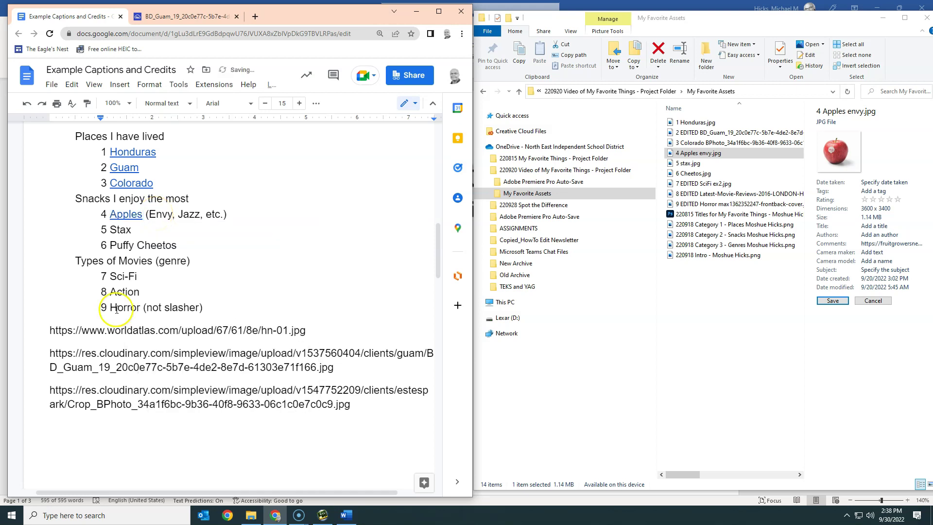
click(87, 440)
key(ctrl+v)
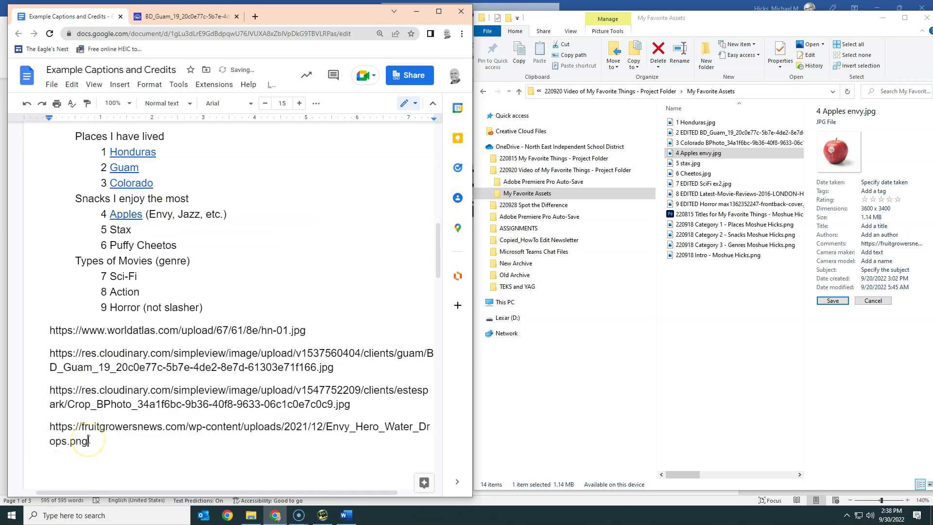
drag(146, 215, 227, 220)
key(BackSpace)
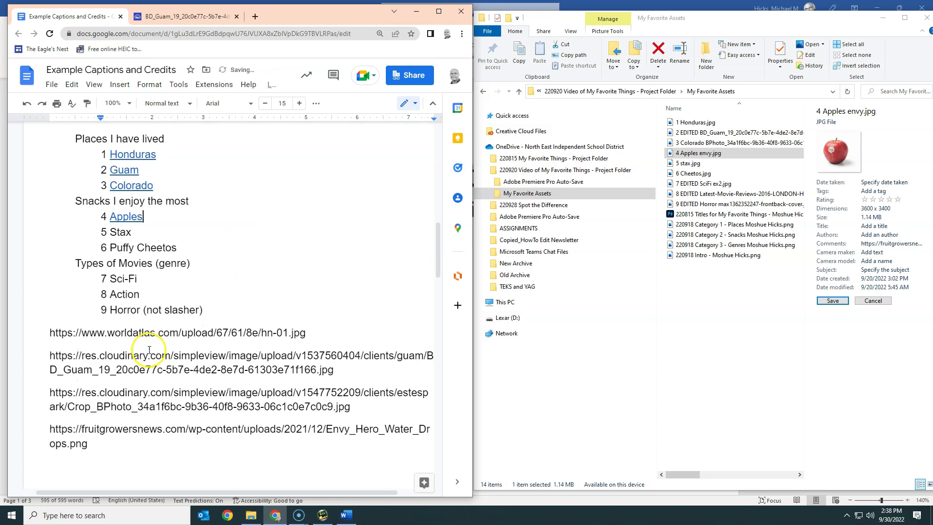
Copy the comments address of 4 Apples envy.jpg again and link the outline word Stax to it
click(877, 244)
click(878, 245)
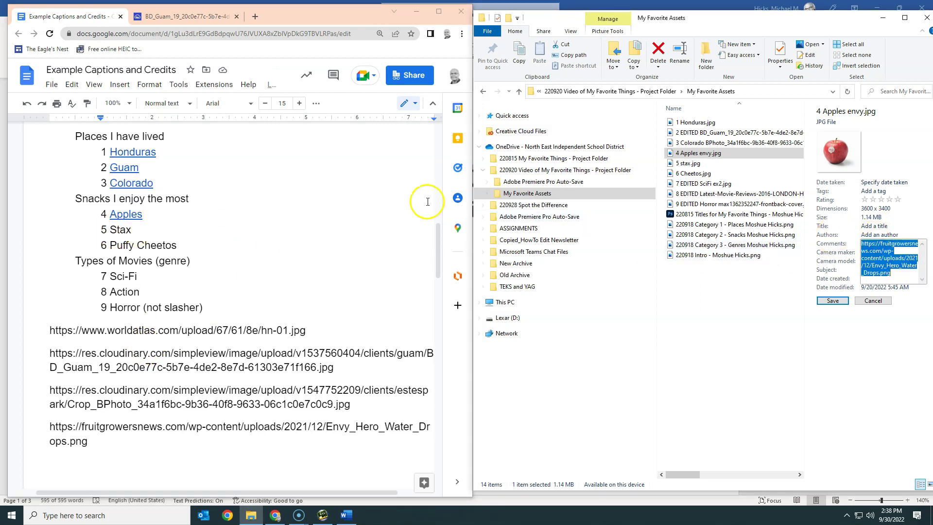
double_click(133, 233)
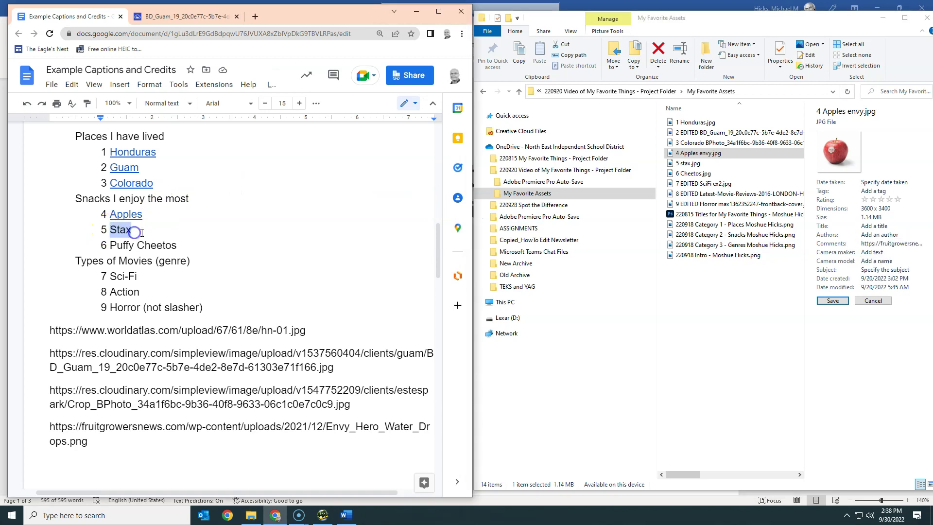
key(ctrl+k)
key(ctrl+v)
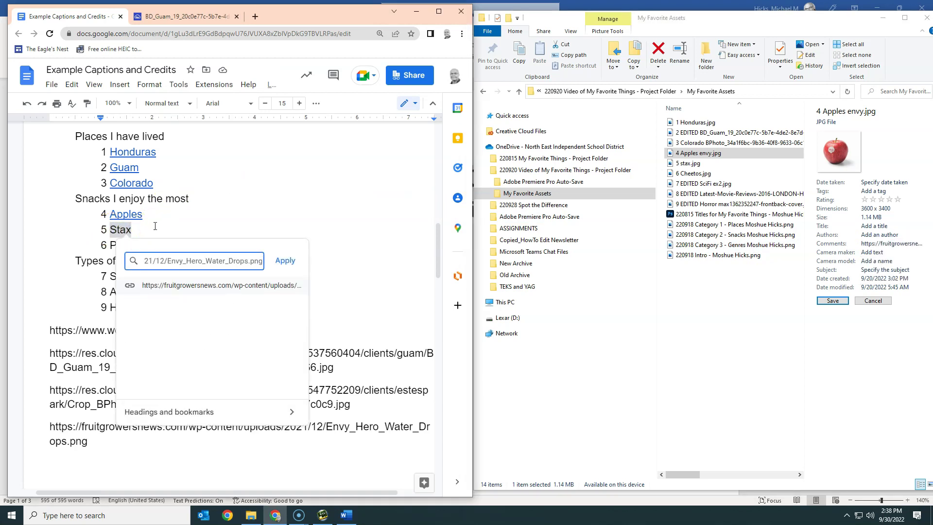
key(Return)
Paste the Envy_Hero_Water_Drops.png URL once more at the end of the URL list and add a new line below it
click(52, 460)
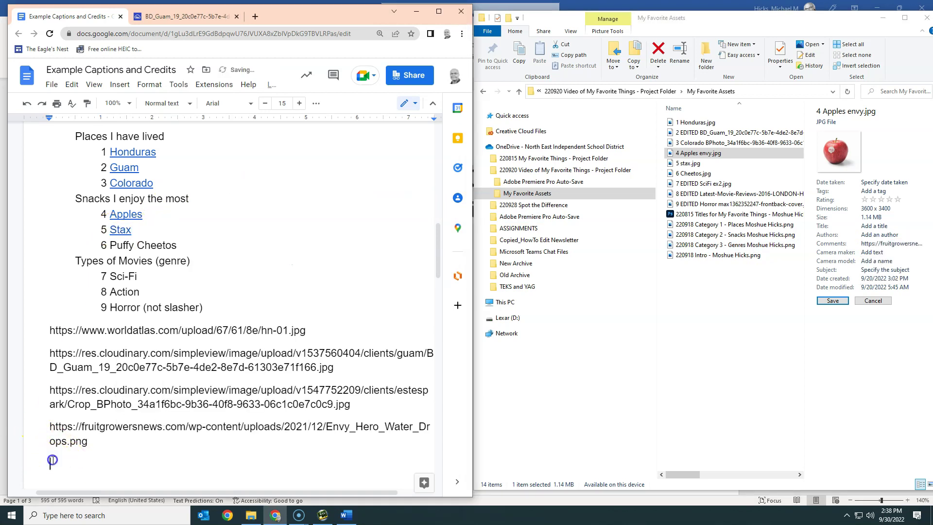
key(ctrl+v)
key(Return)
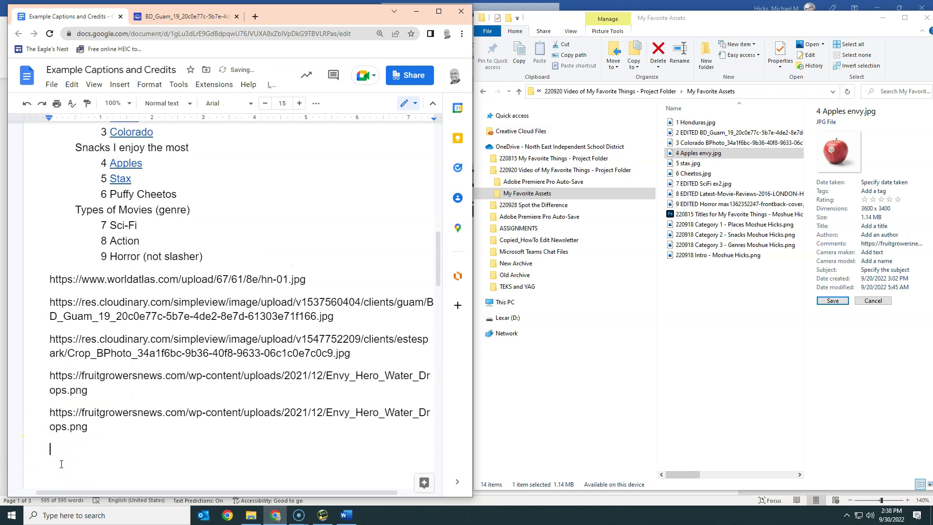
Select 5 stax.jpg, check which images the outline words Apples and Stax open, and close the image tabs
click(698, 164)
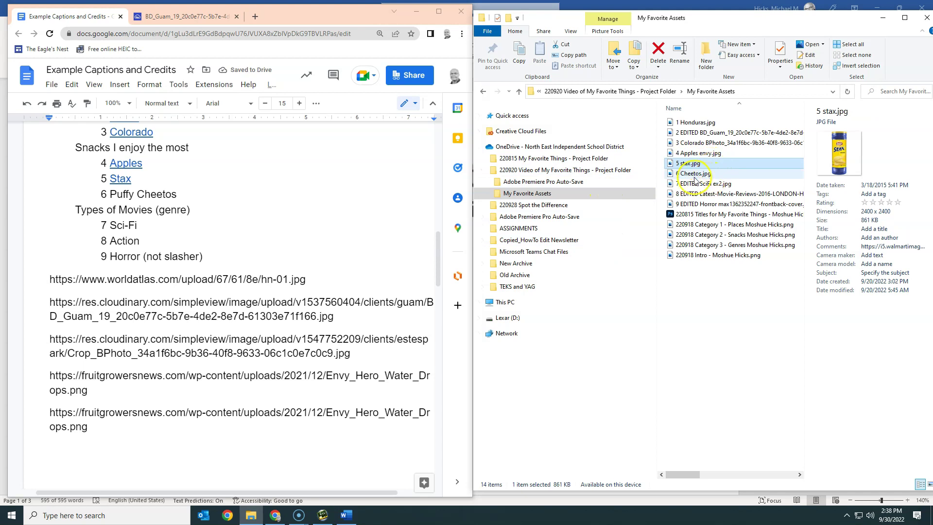
click(123, 164)
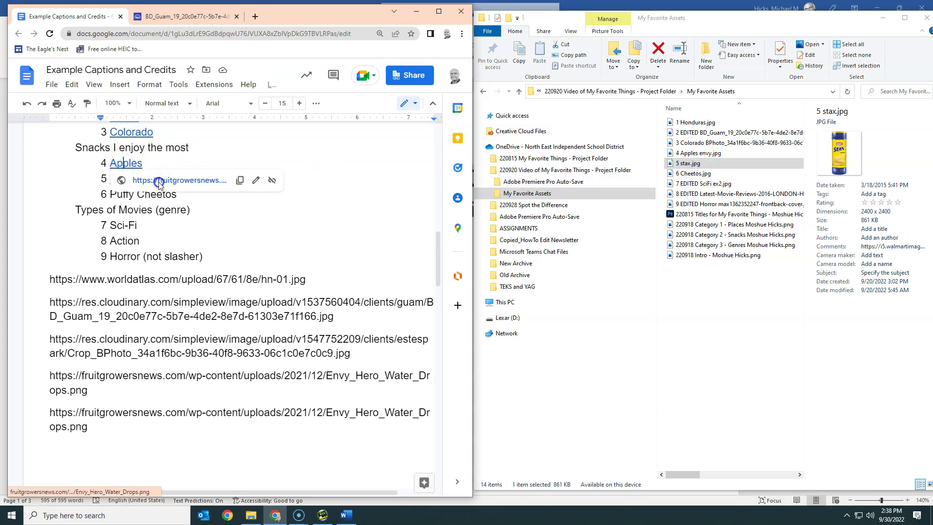
click(159, 180)
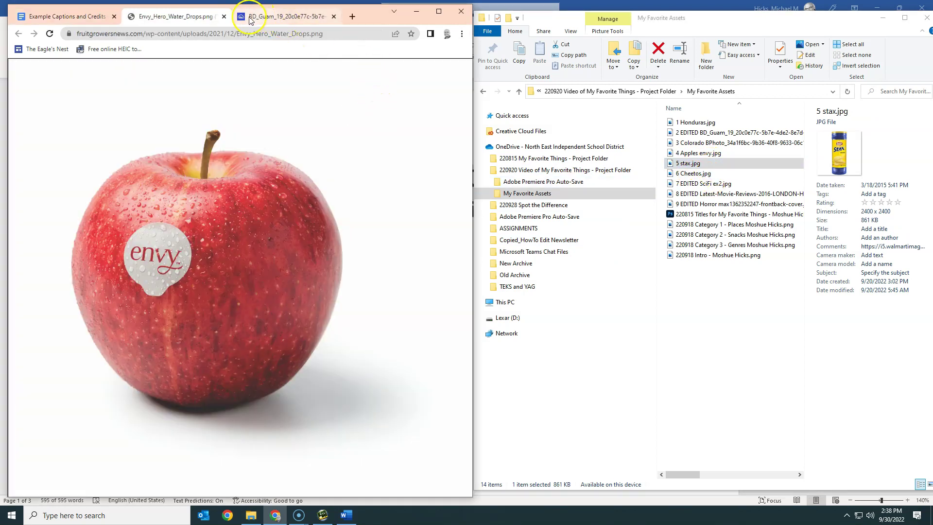
click(224, 17)
click(224, 16)
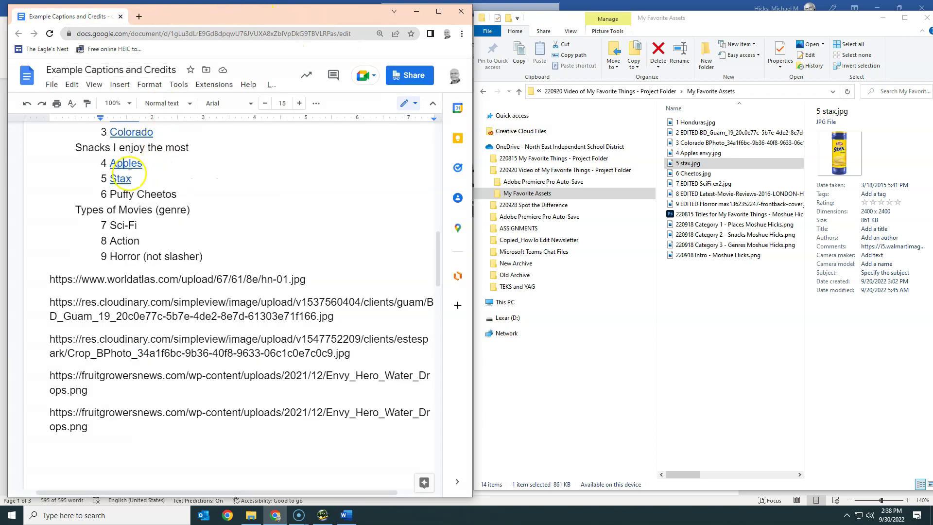
click(149, 196)
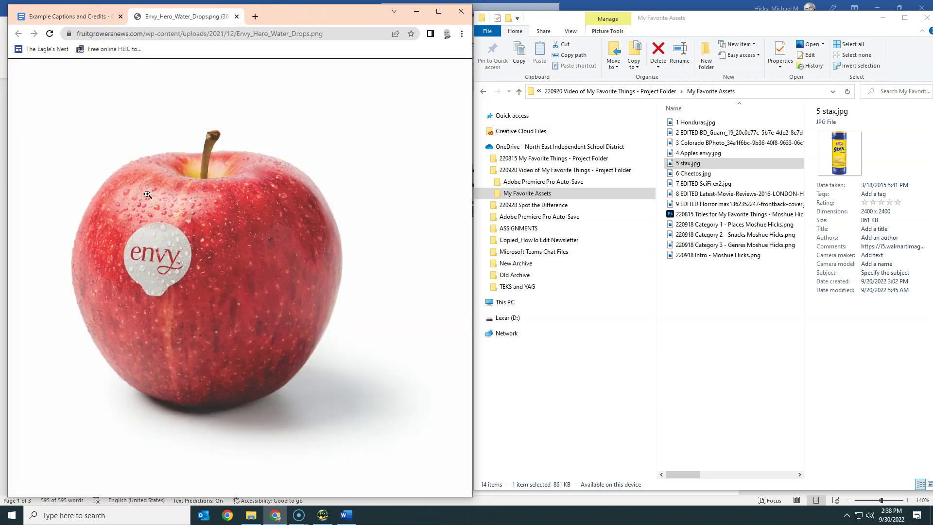
click(238, 17)
Remove the wrong link from Stax in the outline and copy the comments address of 5 stax.jpg
click(122, 179)
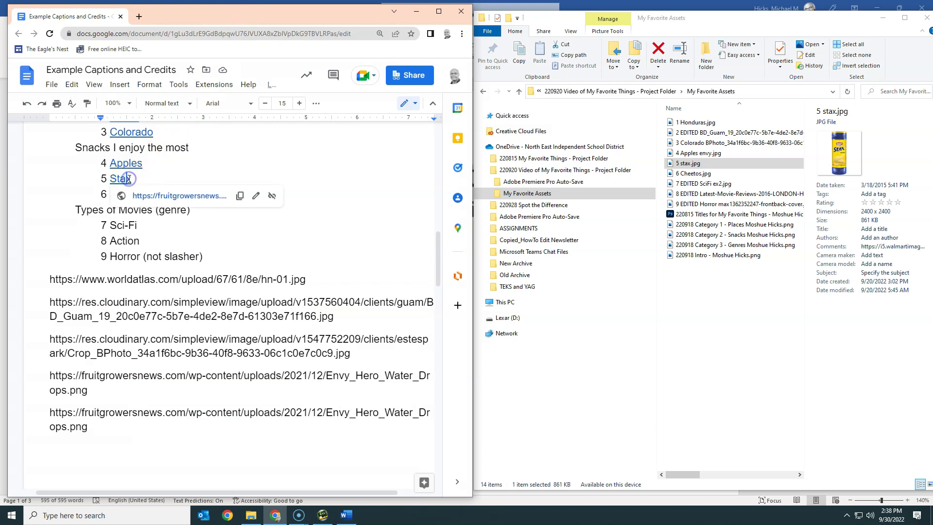
click(271, 196)
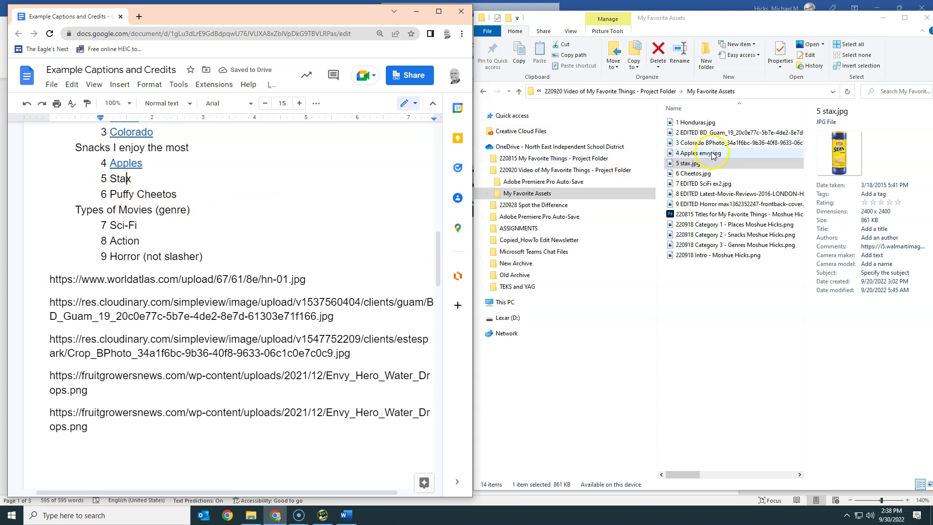
click(883, 247)
key(ctrl+c)
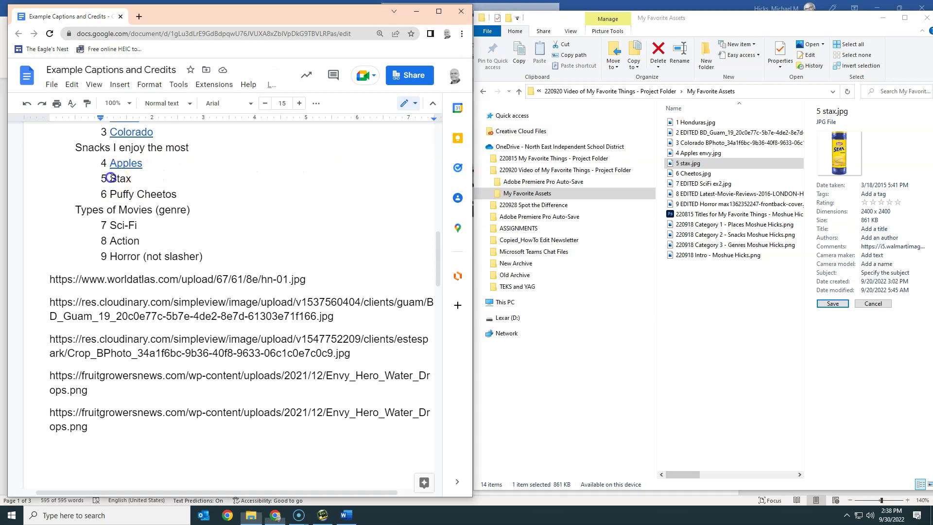
double_click(129, 179)
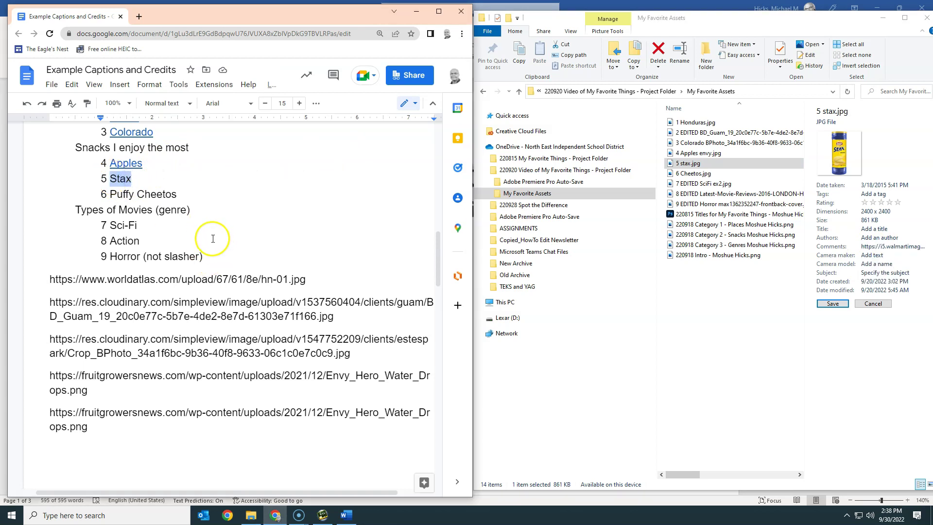
key(ctrl+k)
key(ctrl+v)
click(280, 210)
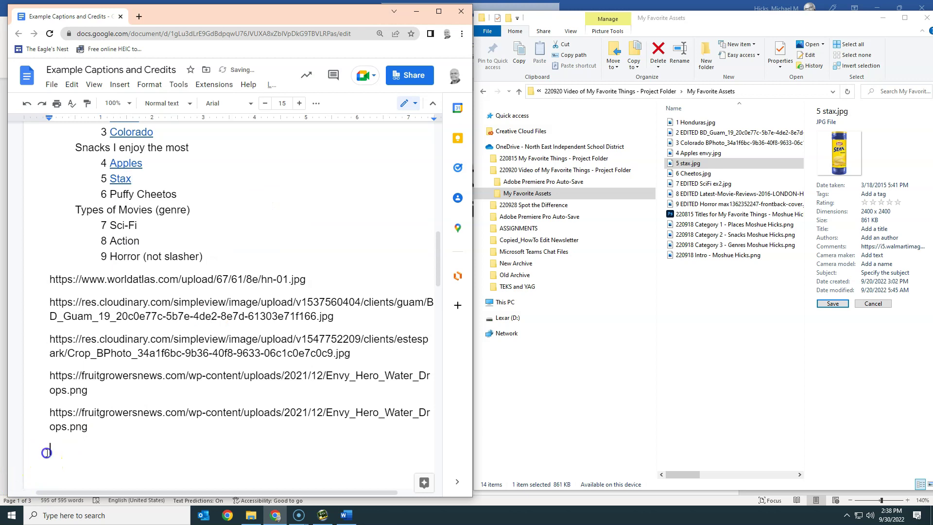
key(ctrl+v)
key(Return)
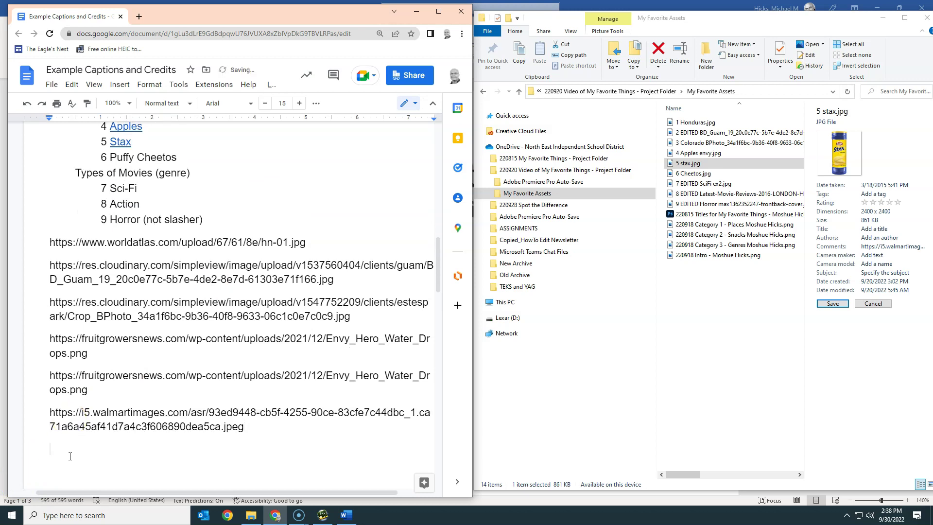
Copy the comments address of 6 Cheetos.jpg and link the outline words Puffy Cheetos to it
click(695, 173)
click(882, 246)
key(ctrl+v)
drag(110, 158, 177, 157)
key(ctrl+v)
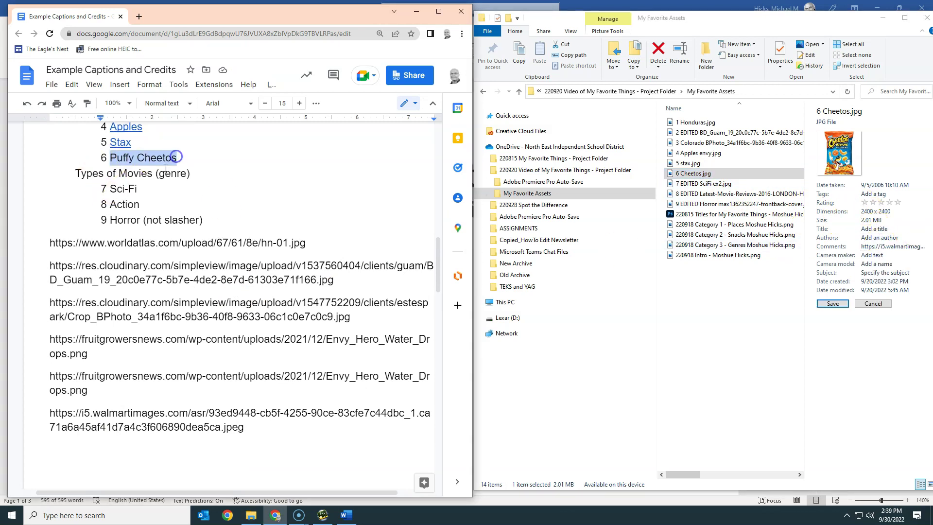
click(52, 449)
text(https://i5.walmartimages.com/asr/1c8bfdb0-577d-4cce-ba90-e53fd4756bdc_1.1c1205d305ba0dbfa5a4f5c0055c6eb4.jpeg)
key(Return)
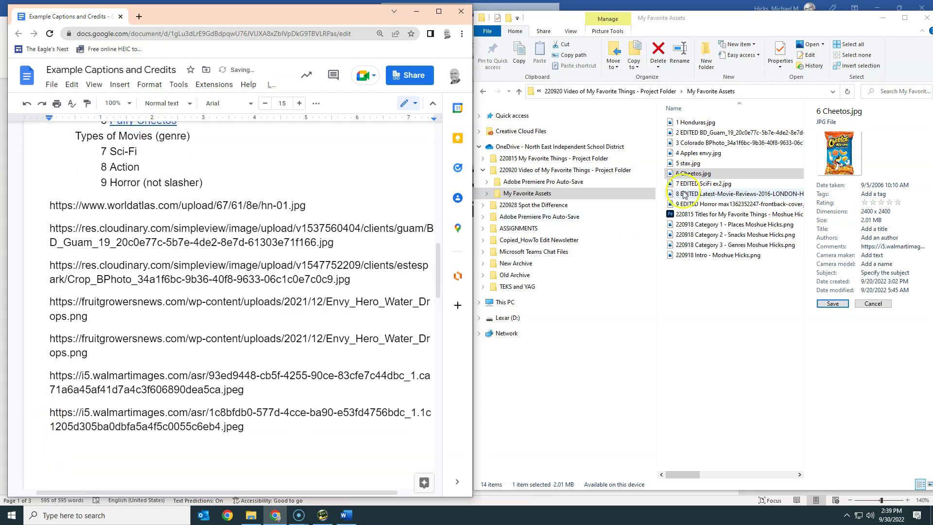
Copy the comments address of 7 EDITED SciFi ex2.jpg and link the outline item Sci-Fi to it
click(703, 184)
click(880, 236)
click(136, 152)
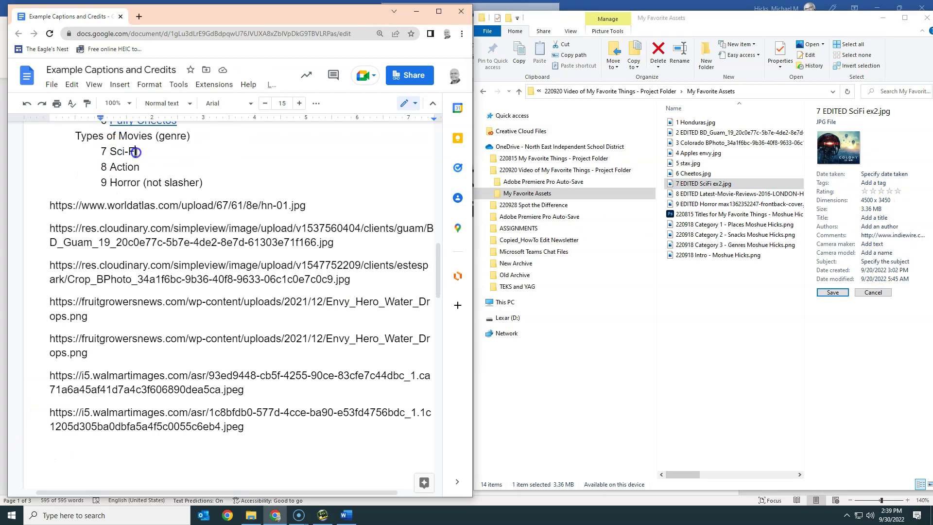
drag(108, 149, 107, 150)
key(ctrl+v)
click(76, 462)
text(http://www.indiewire.com/wp-content/uploads/2016/12/ex2.jpg)
scroll(75, 463, down, 3)
click(709, 194)
click(890, 235)
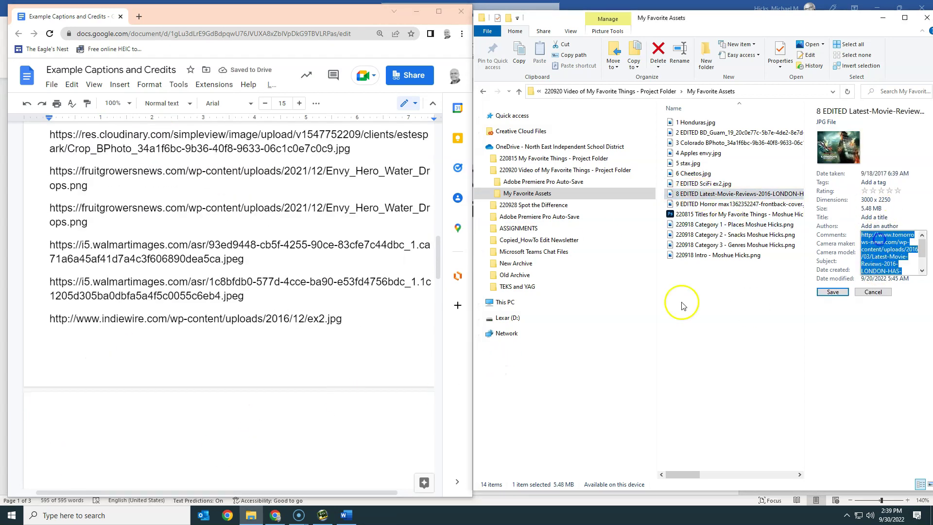
scroll(163, 280, up, 2)
click(211, 225)
scroll(211, 225, up, 2)
double_click(129, 227)
key(ctrl+v)
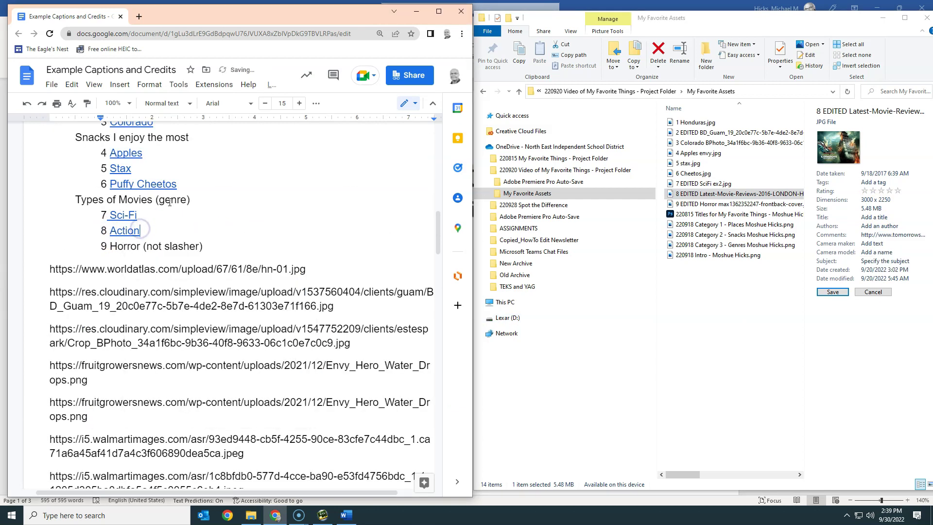
scroll(59, 359, down, 4)
scroll(96, 407, up, 5)
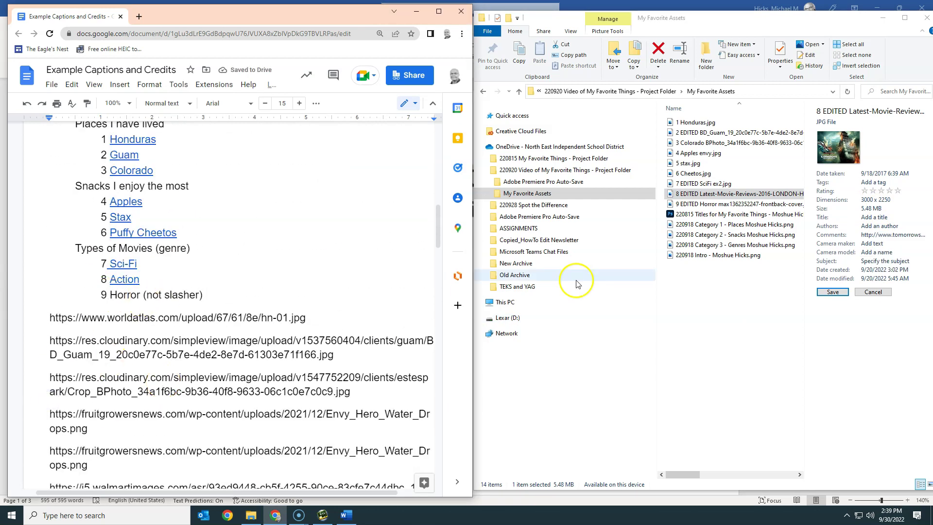
Copy the comments address of the 9 EDITED Horror image and link the outline word Horror to it
click(710, 204)
click(888, 238)
key(ctrl+c)
double_click(136, 297)
key(ctrl+v)
scroll(53, 440, down, 5)
scroll(97, 454, down, 3)
scroll(99, 456, down, 5)
key(ctrl+v)
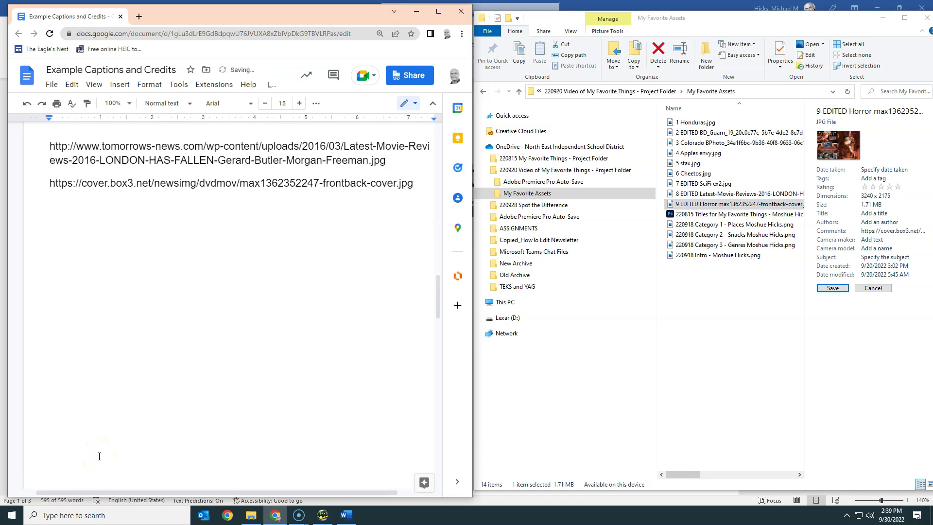
Maximize the document window, paste the essay text below the last URL, and add a blank line above it
click(438, 11)
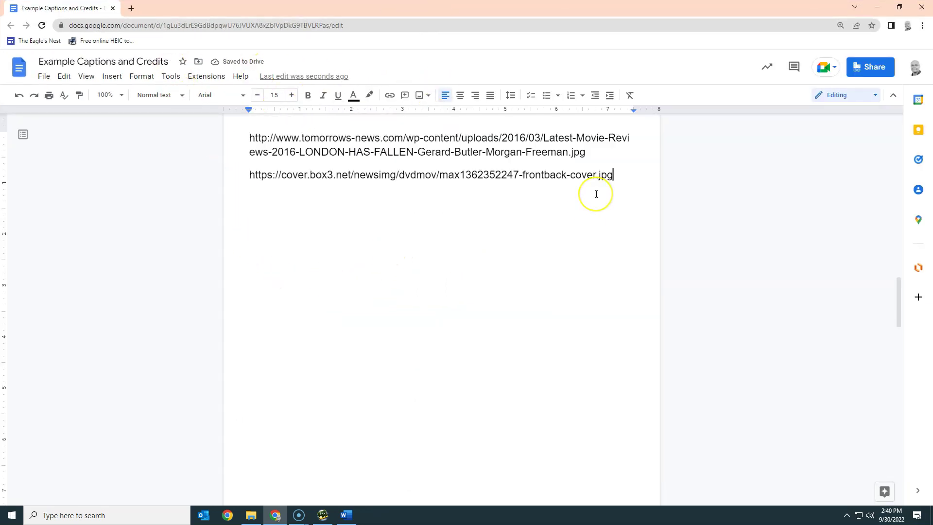
key(ctrl+v)
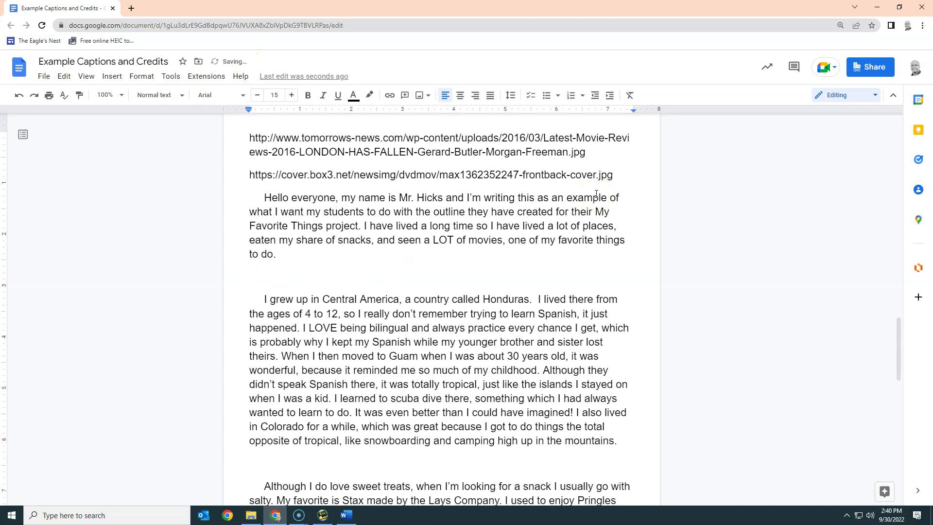
key(Return)
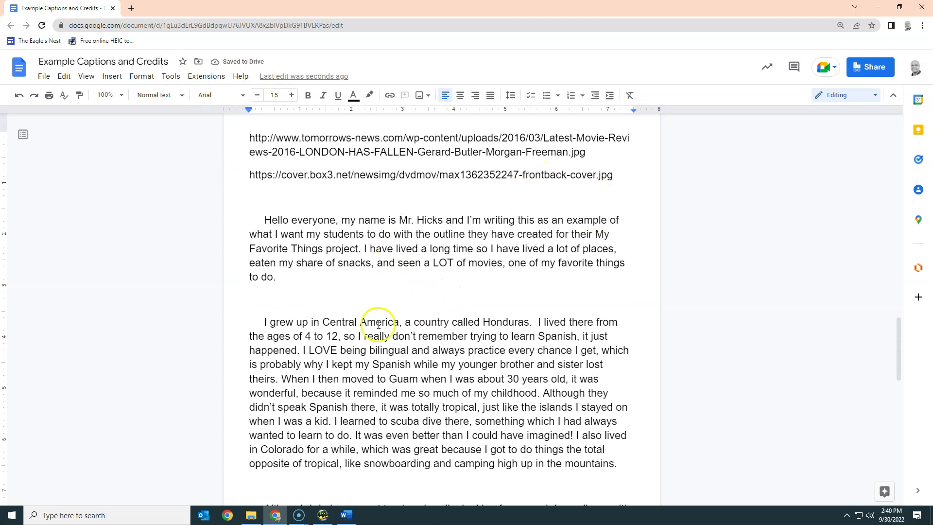
Go back up to the outline and look over its linked items from Honduras to Horror
scroll(407, 318, up, 1)
scroll(407, 319, up, 10)
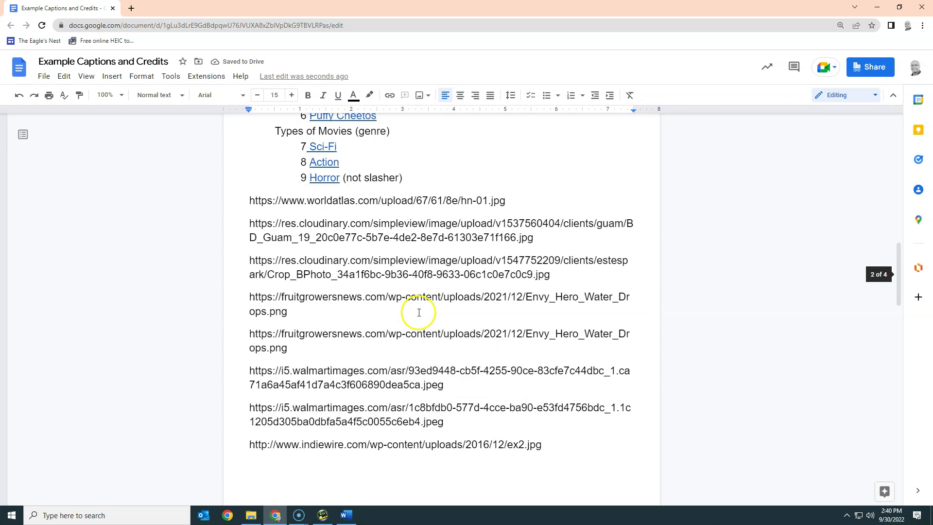
scroll(418, 311, up, 2)
scroll(346, 219, down, 1)
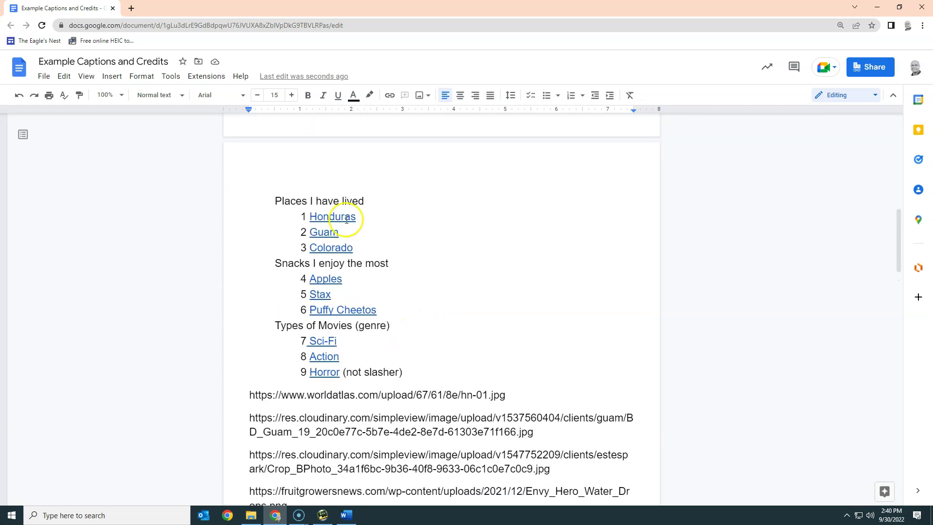